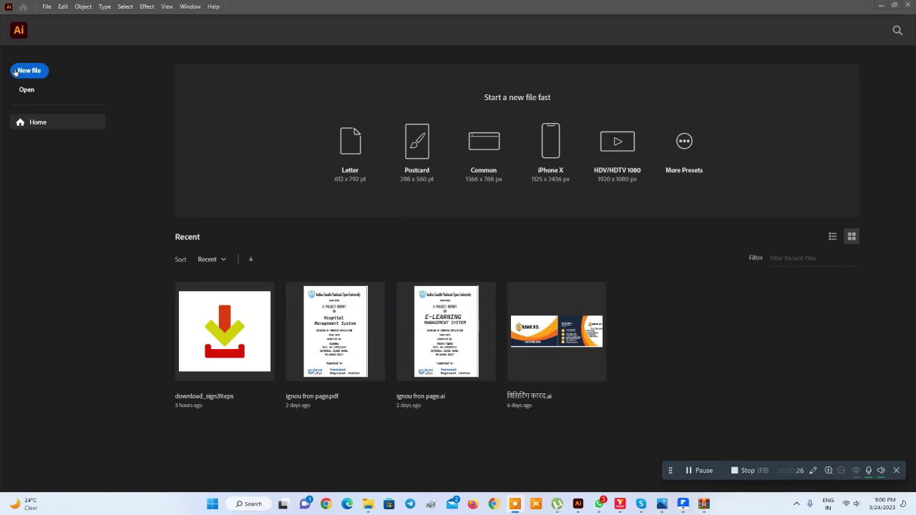
# Create a new blank 1280 × 720 px document from the Home screen
pyautogui.click(15, 71)
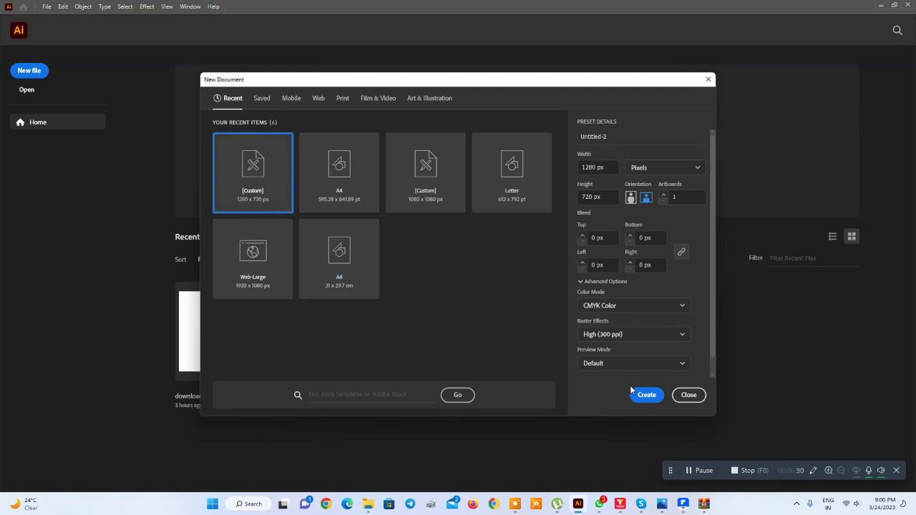
pyautogui.click(649, 400)
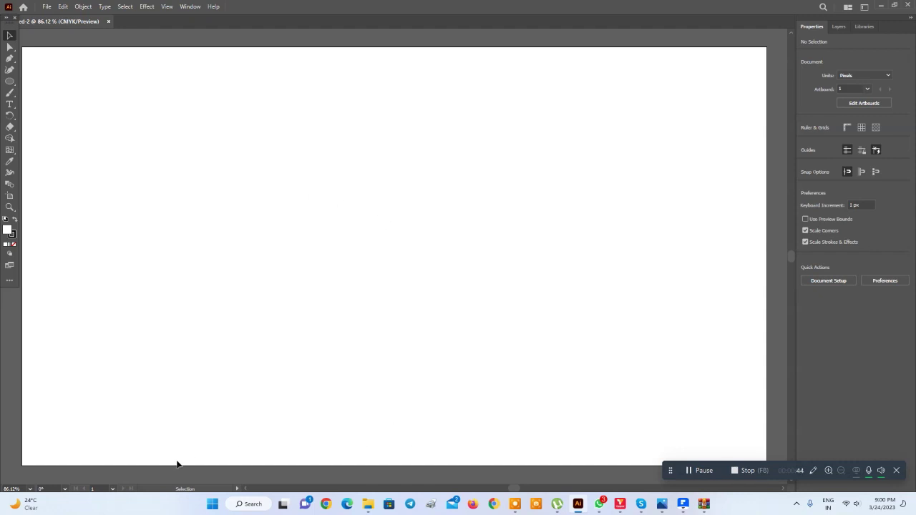
# Select the Gradient Tool from the left toolbar
pyautogui.click(245, 488)
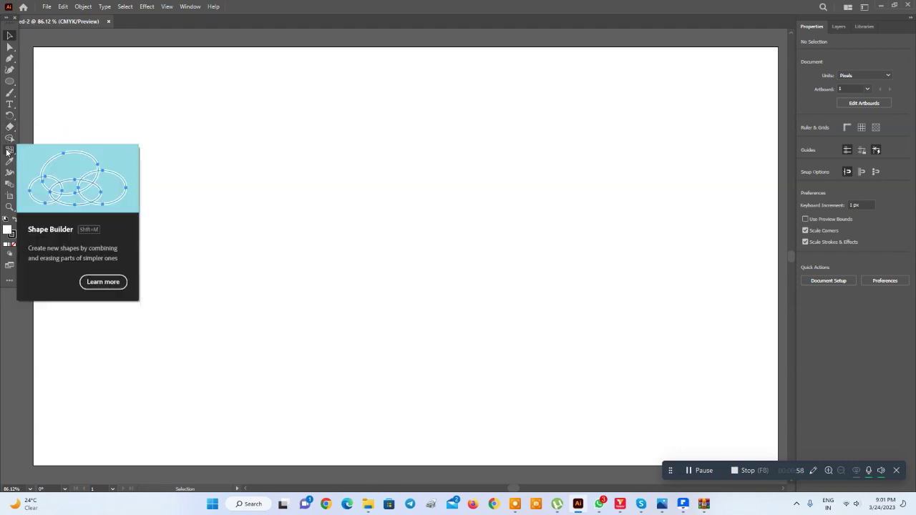
pyautogui.click(9, 150)
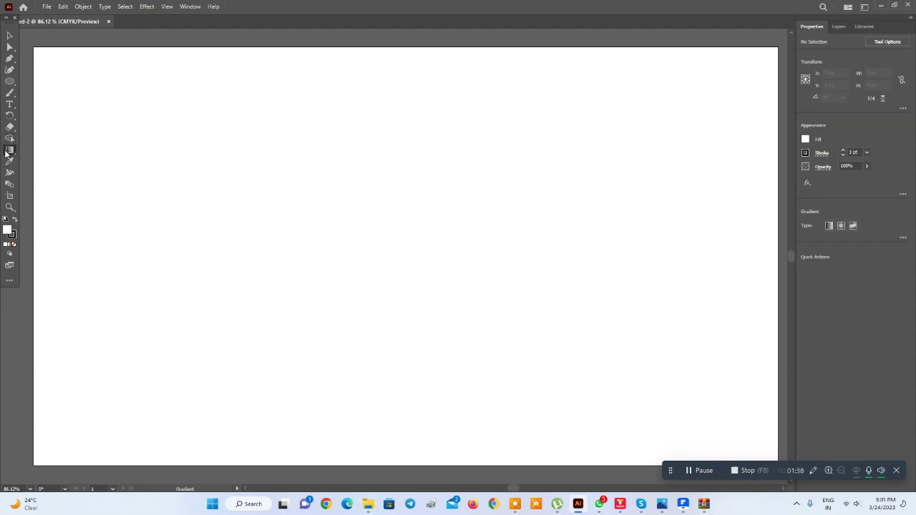
# Draw a large rectangle near the artboard centre with the Rectangle Tool
pyautogui.rightClick(6, 83)
pyautogui.click(40, 78)
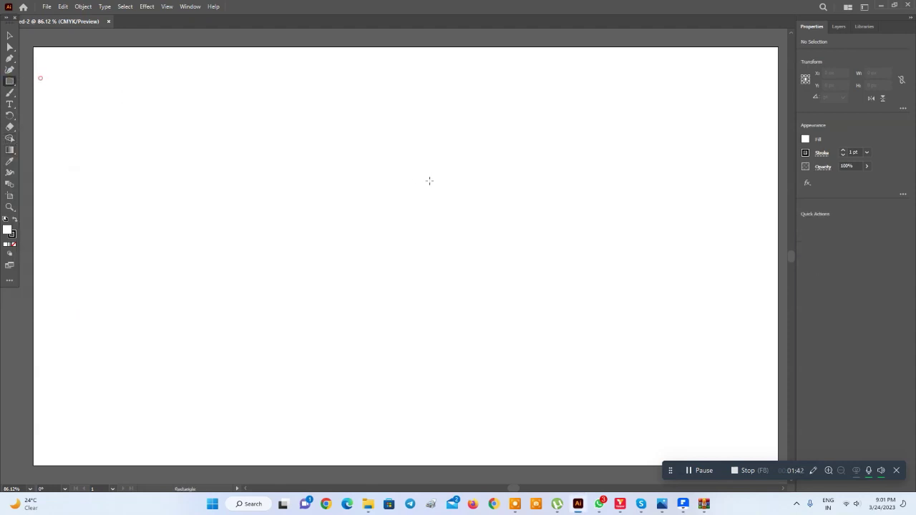
pyautogui.moveTo(254, 119); pyautogui.dragTo(528, 374)
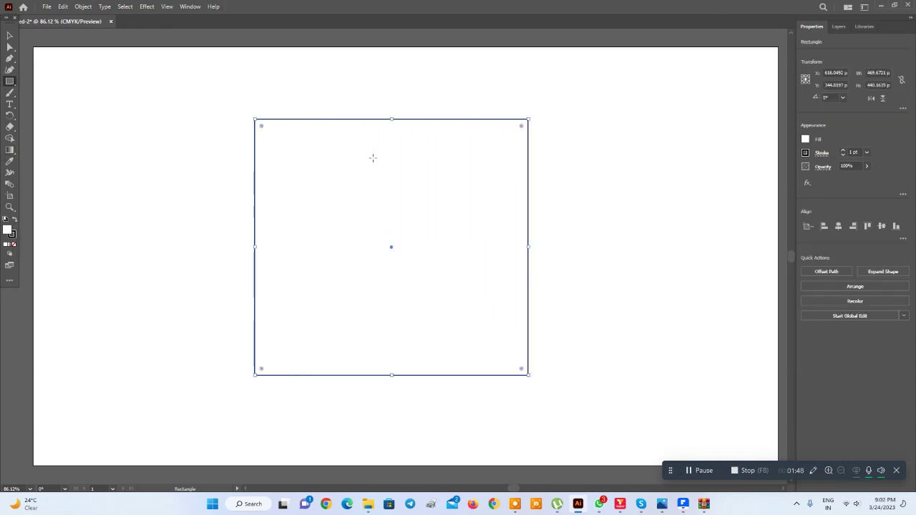
# Give the rectangle a white-to-black gradient and shift its midpoint left
pyautogui.click(9, 150)
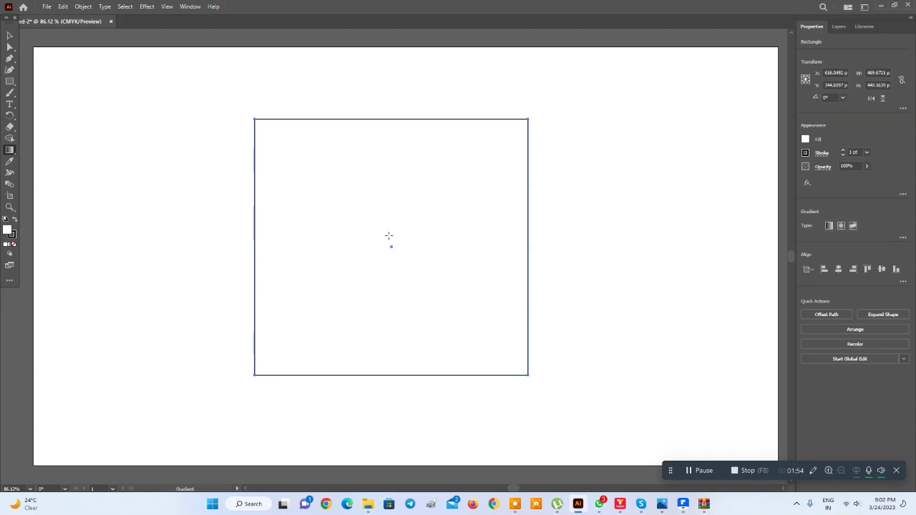
pyautogui.click(388, 236)
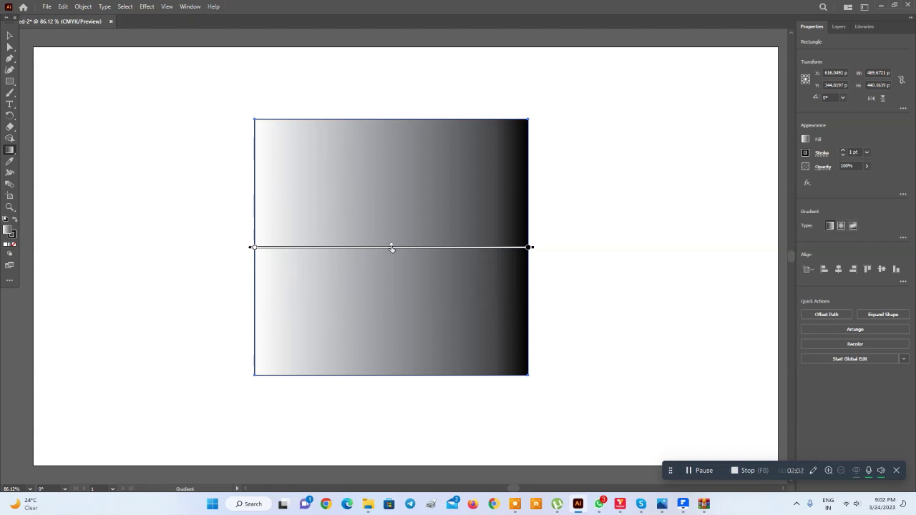
pyautogui.moveTo(392, 247)
pyautogui.mouseDown()
pyautogui.moveTo(303, 246)
pyautogui.moveTo(440, 245)
pyautogui.moveTo(308, 246)
pyautogui.moveTo(387, 248)
pyautogui.moveTo(350, 246)
pyautogui.mouseUp()
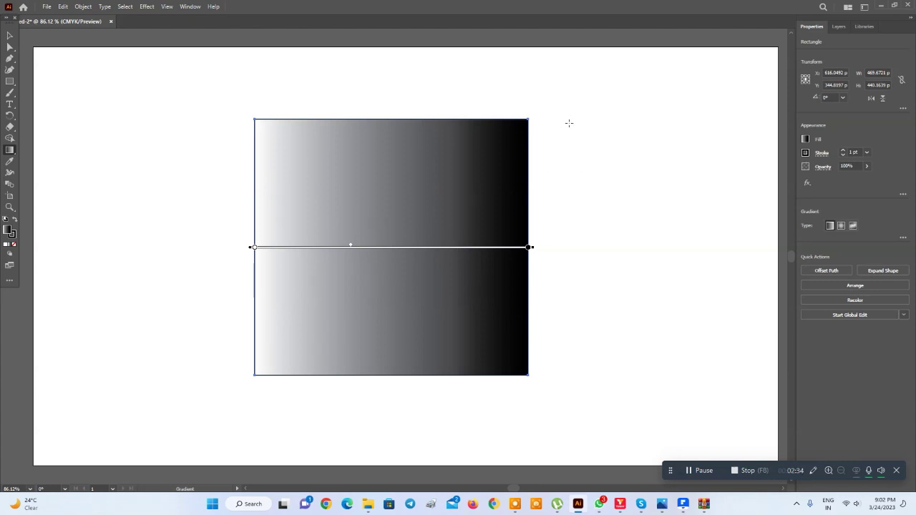
# Briefly fill the rectangle solid green, then restore its white-to-black gradient
pyautogui.click(807, 138)
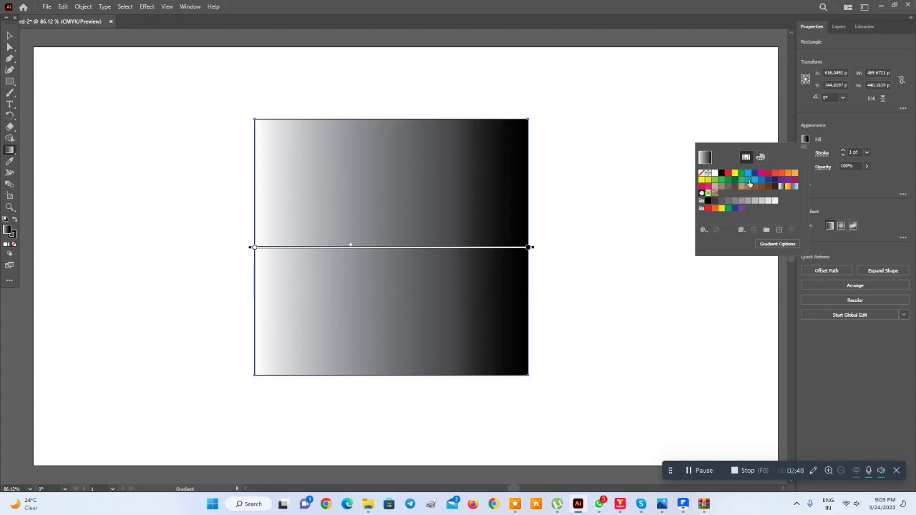
pyautogui.click(743, 174)
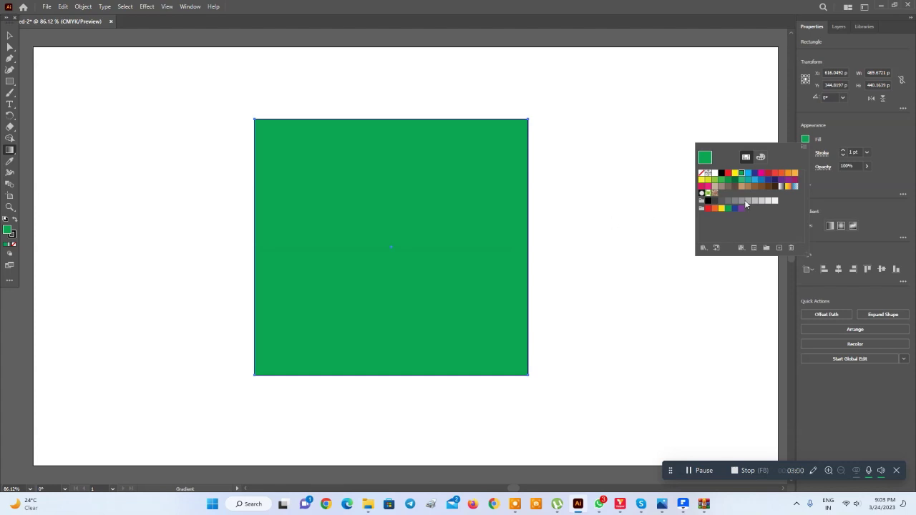
pyautogui.click(9, 150)
pyautogui.click(411, 251)
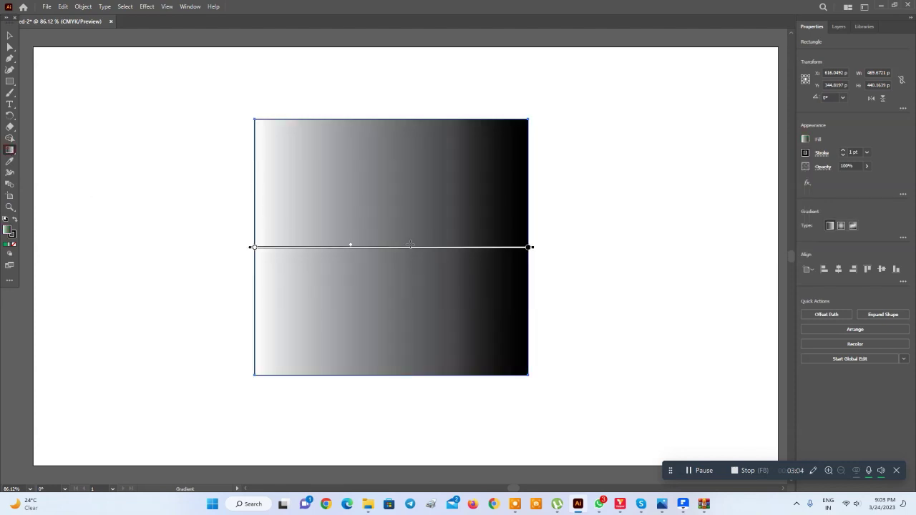
pyautogui.click(806, 140)
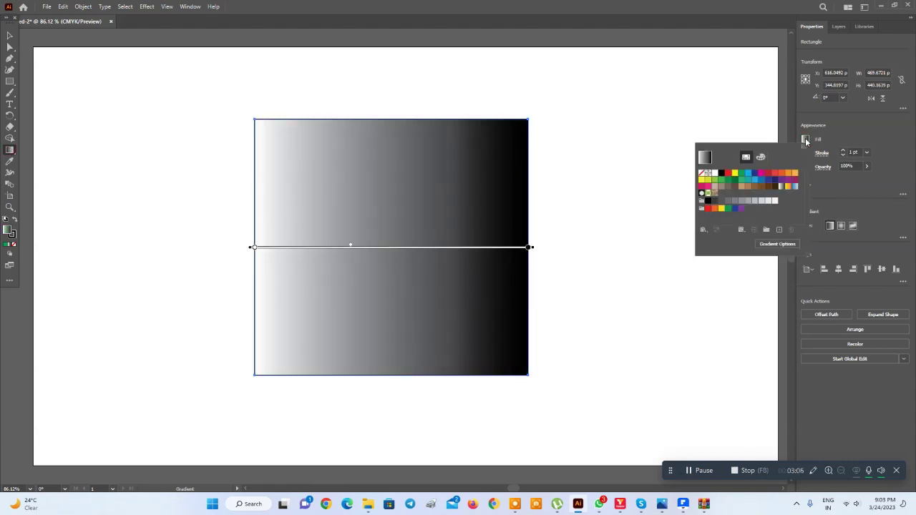
# Move the Gradient panel aside and settle the midpoint at about 52%
pyautogui.click(772, 246)
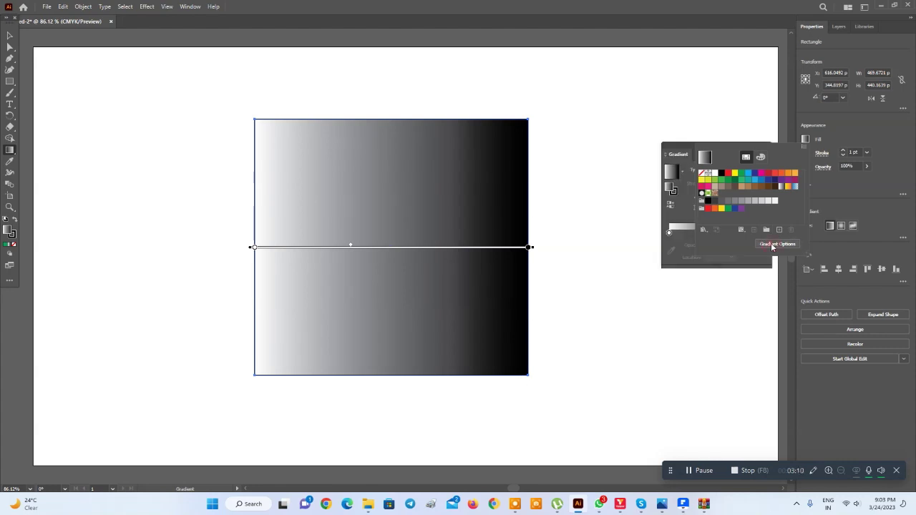
pyautogui.click(677, 147)
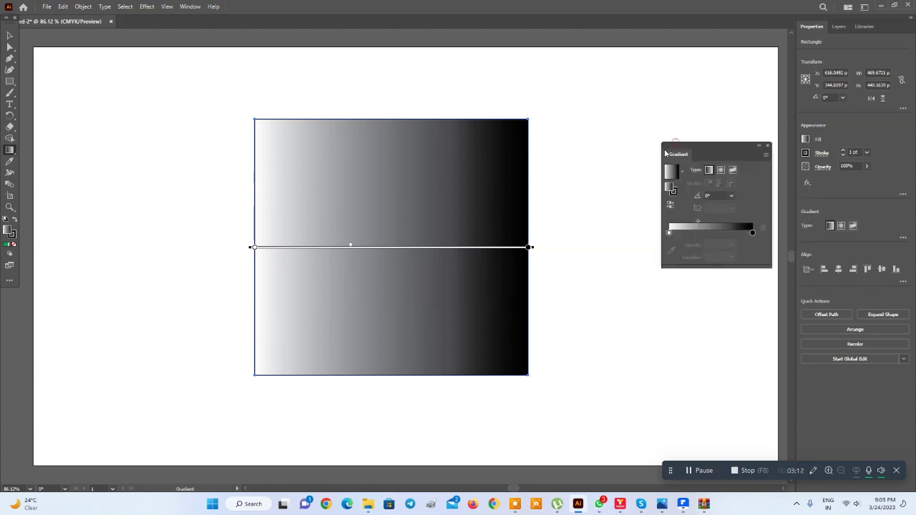
pyautogui.moveTo(697, 145)
pyautogui.mouseDown()
pyautogui.moveTo(687, 184)
pyautogui.moveTo(696, 103)
pyautogui.mouseUp()
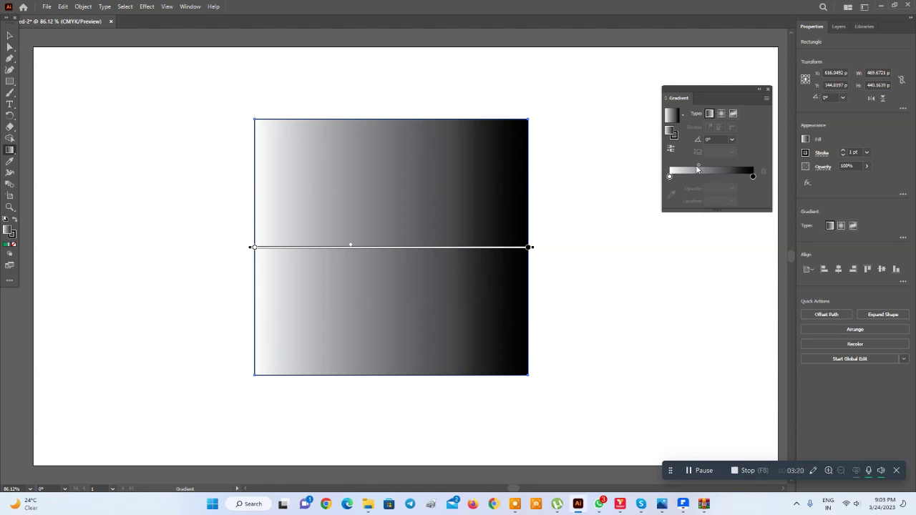
pyautogui.moveTo(700, 167); pyautogui.dragTo(723, 167)
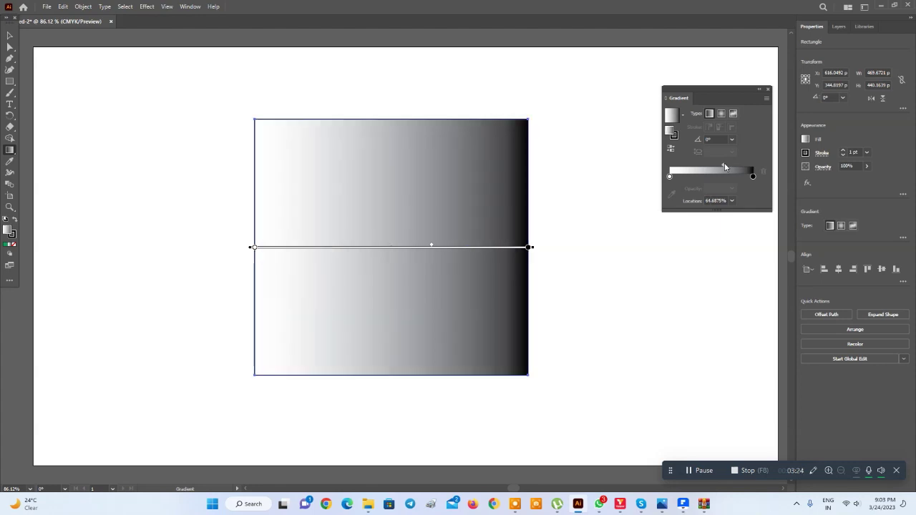
pyautogui.moveTo(723, 167); pyautogui.dragTo(689, 169)
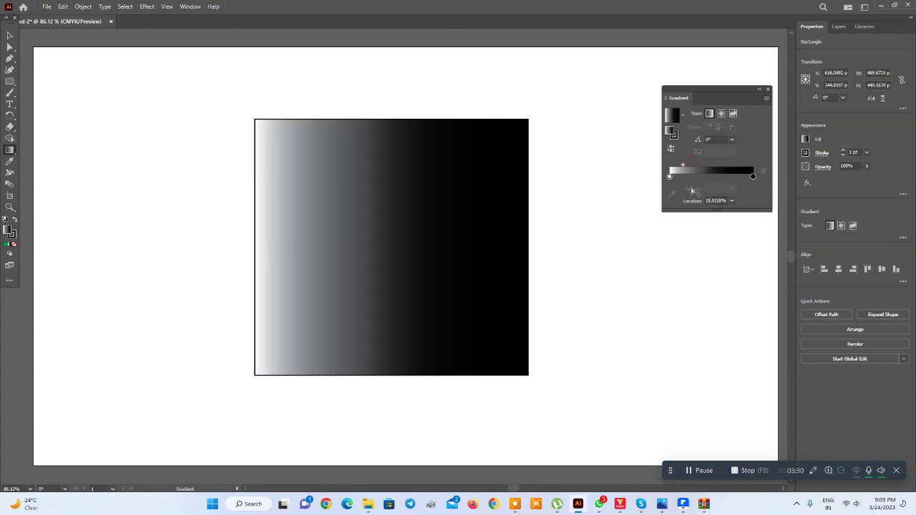
pyautogui.moveTo(688, 169); pyautogui.dragTo(713, 166)
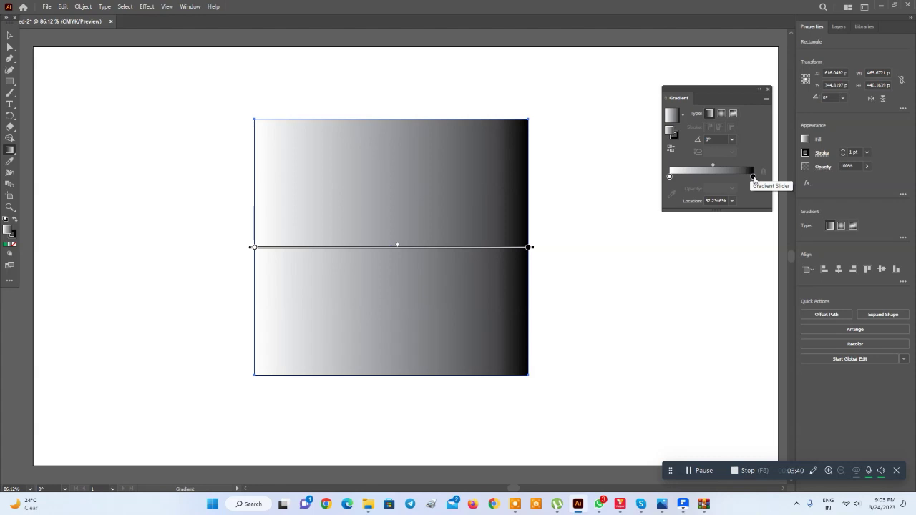
# Set the gradient's end stop to red, RGB 226, 54, 36 (E23624)
pyautogui.doubleClick(753, 176)
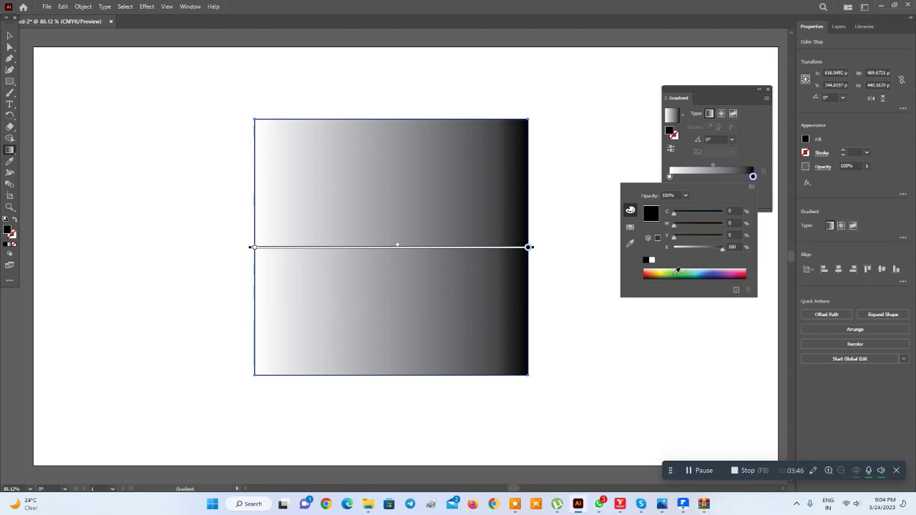
pyautogui.click(677, 272)
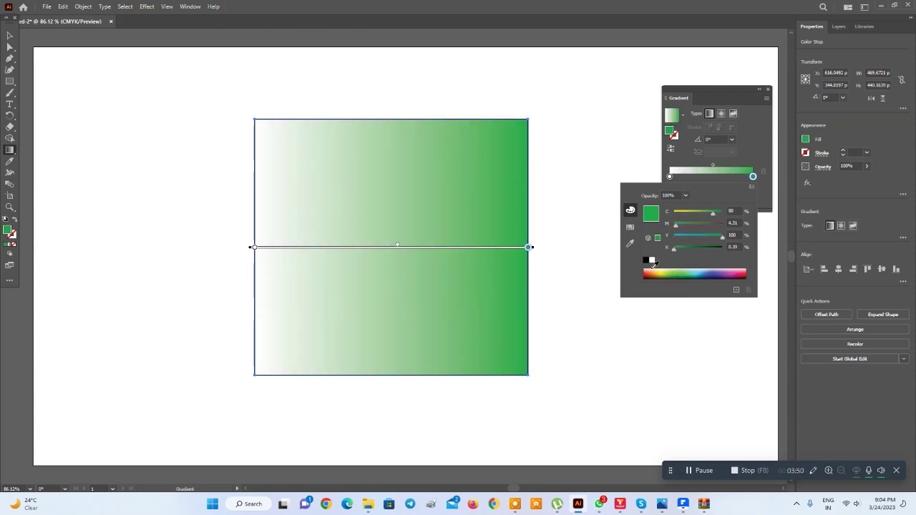
pyautogui.click(648, 271)
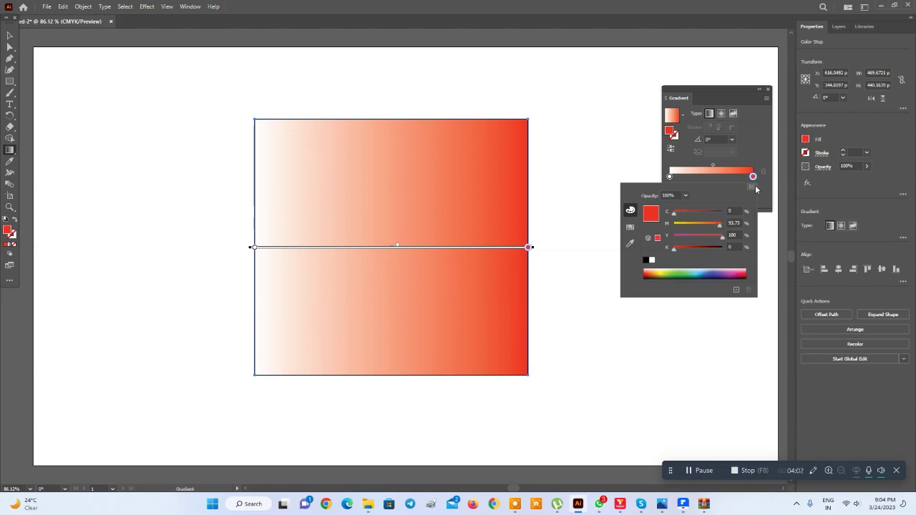
pyautogui.click(755, 185)
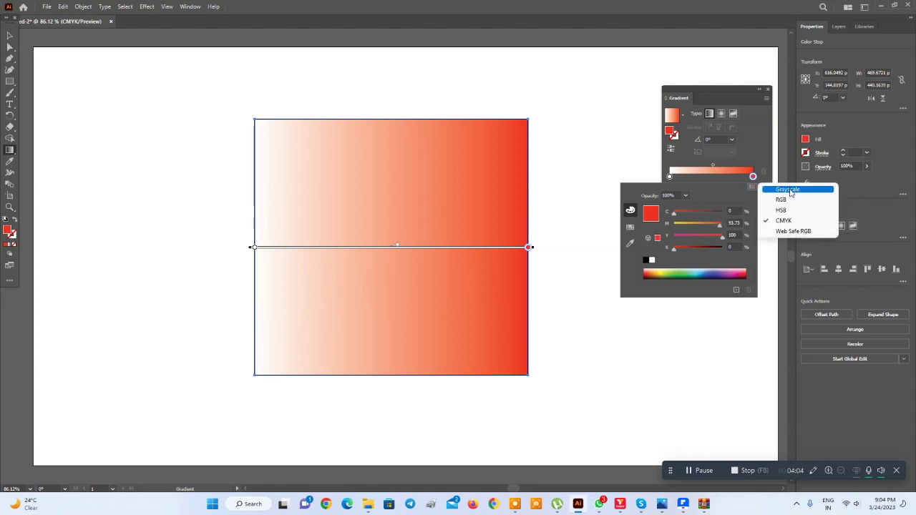
pyautogui.click(789, 190)
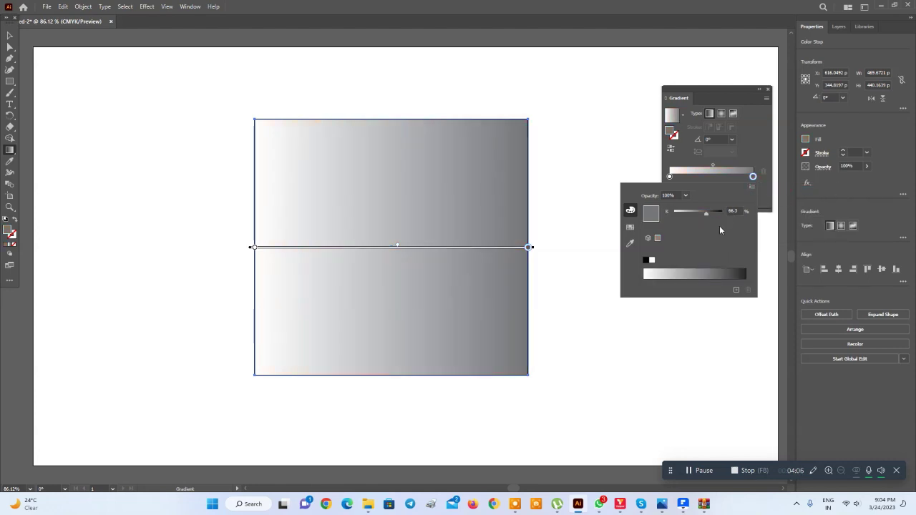
pyautogui.click(750, 186)
pyautogui.click(781, 200)
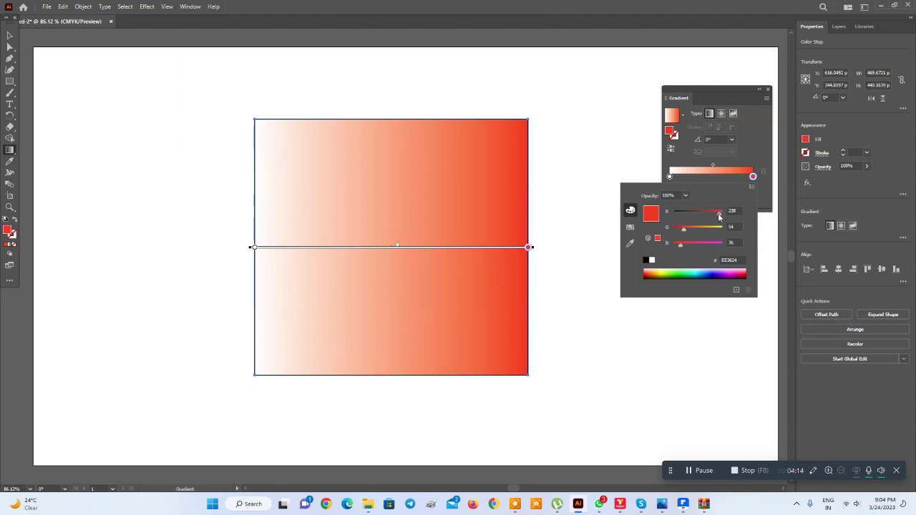
pyautogui.moveTo(720, 213)
pyautogui.mouseDown()
pyautogui.moveTo(699, 213)
pyautogui.moveTo(717, 213)
pyautogui.mouseUp()
pyautogui.click(762, 159)
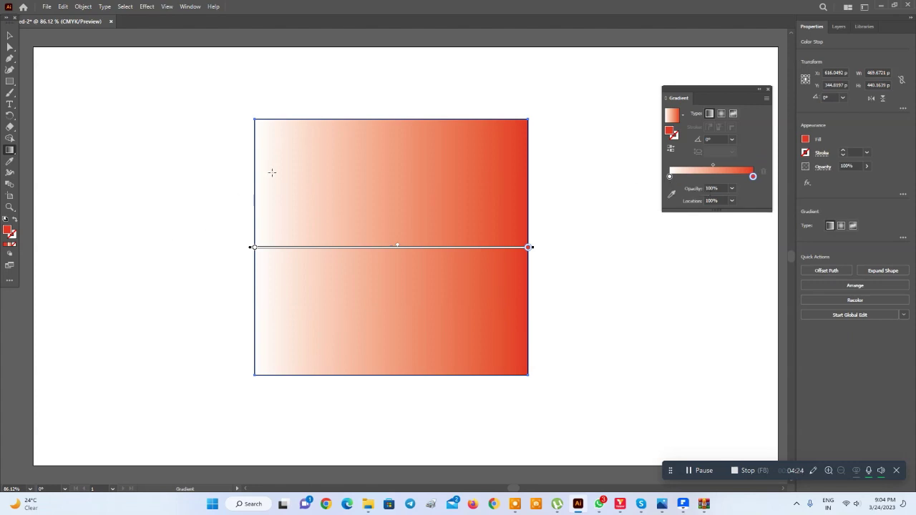
# Change the gradient's start stop from white to green
pyautogui.doubleClick(669, 176)
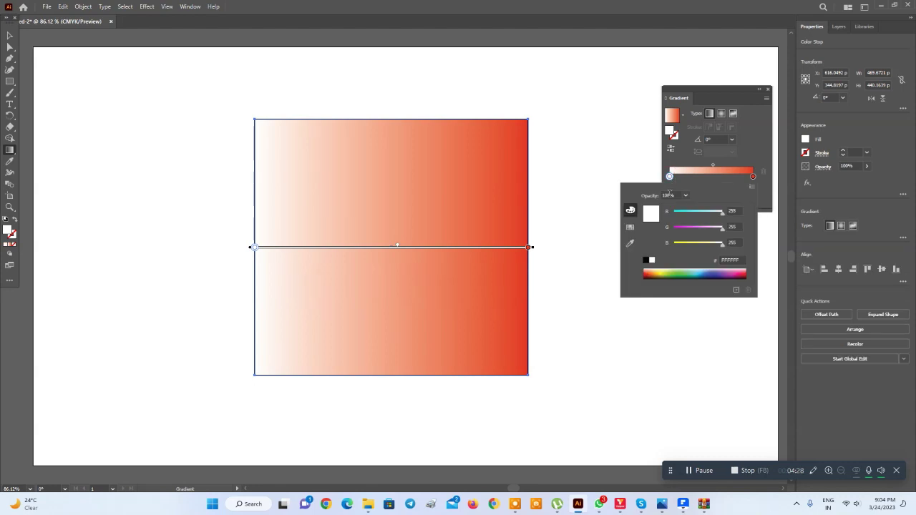
pyautogui.click(676, 271)
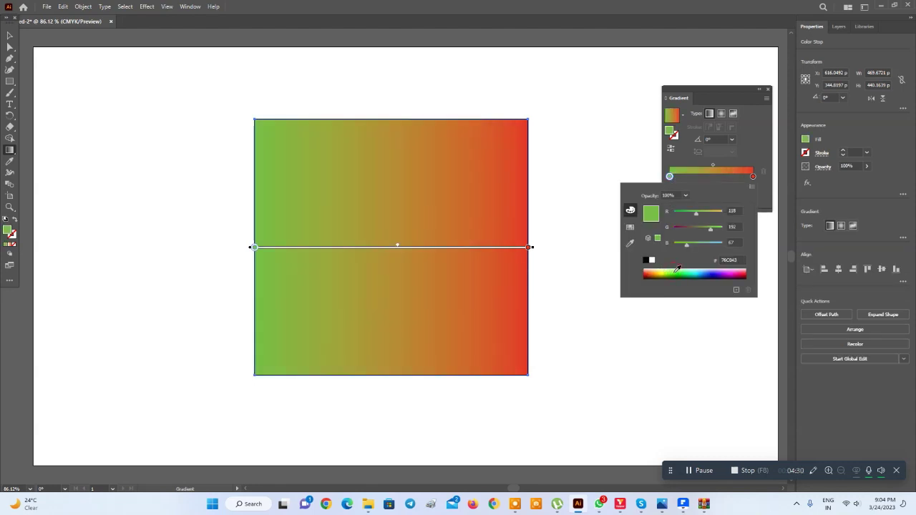
pyautogui.click(751, 148)
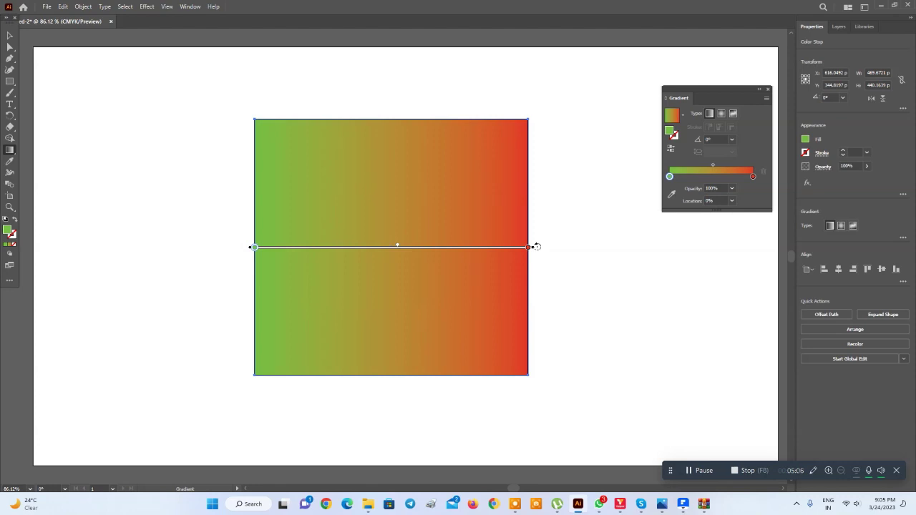
# Redirect the gradient horizontally, red on the left to green on the right at −179.86°
pyautogui.moveTo(537, 246)
pyautogui.mouseDown()
pyautogui.moveTo(511, 141)
pyautogui.moveTo(392, 111)
pyautogui.mouseUp()
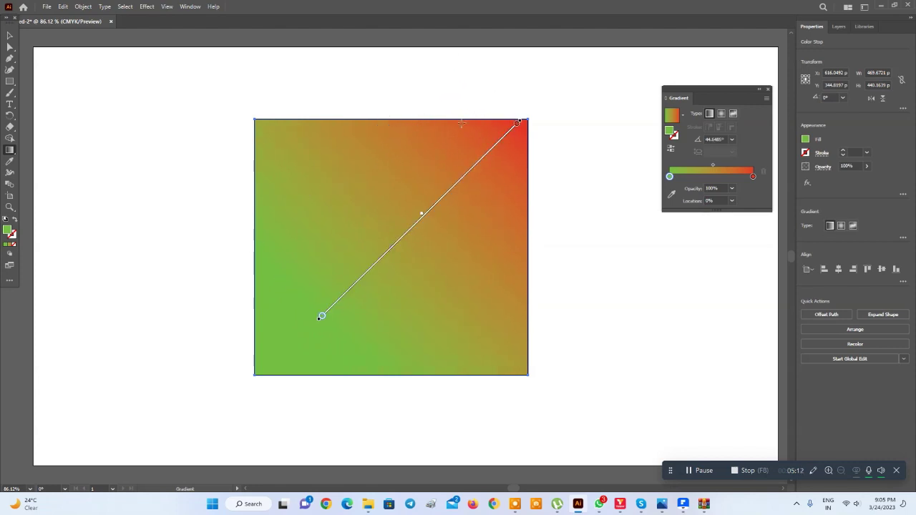
pyautogui.moveTo(525, 117); pyautogui.dragTo(352, 41)
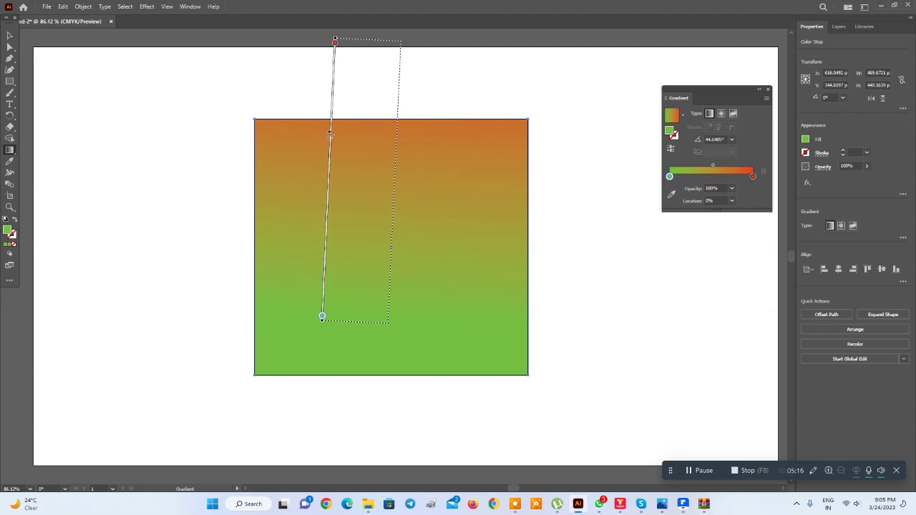
pyautogui.moveTo(352, 41); pyautogui.dragTo(400, 43)
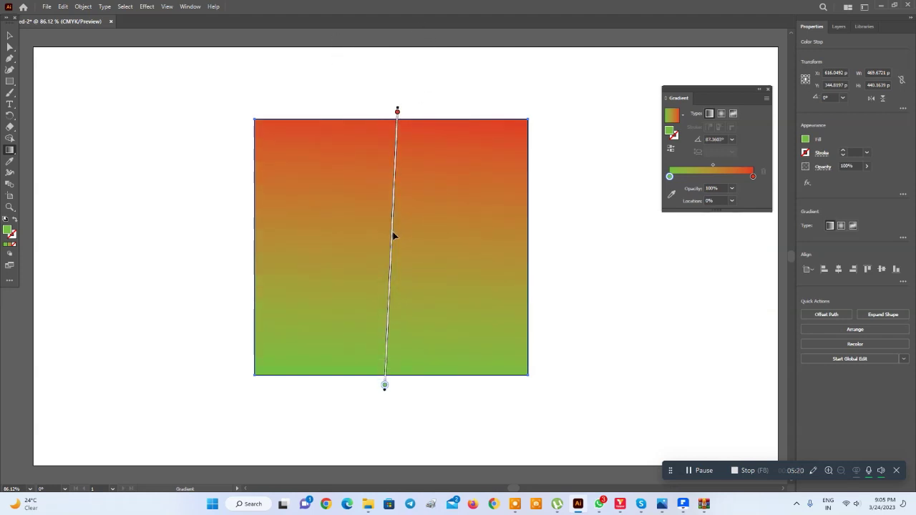
pyautogui.moveTo(396, 168)
pyautogui.mouseDown()
pyautogui.moveTo(389, 300)
pyautogui.moveTo(389, 265)
pyautogui.mouseUp()
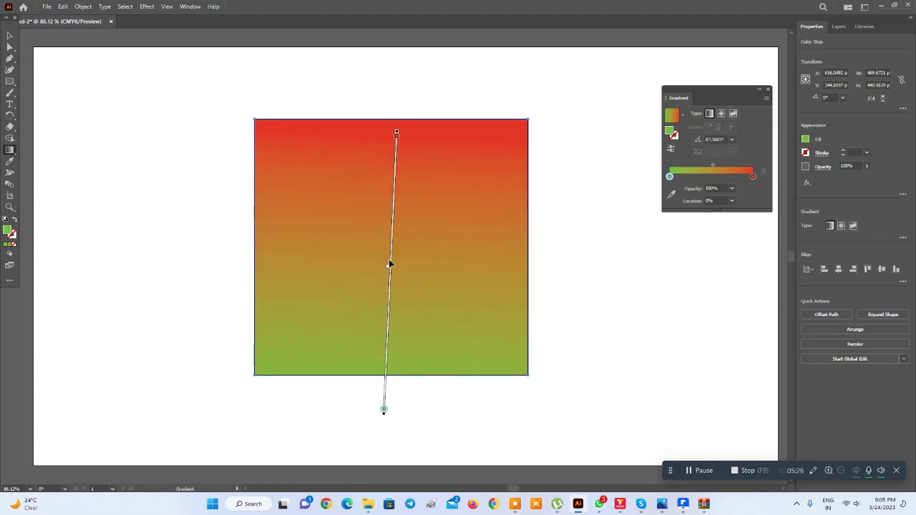
pyautogui.click(397, 136)
pyautogui.moveTo(384, 410); pyautogui.dragTo(387, 354)
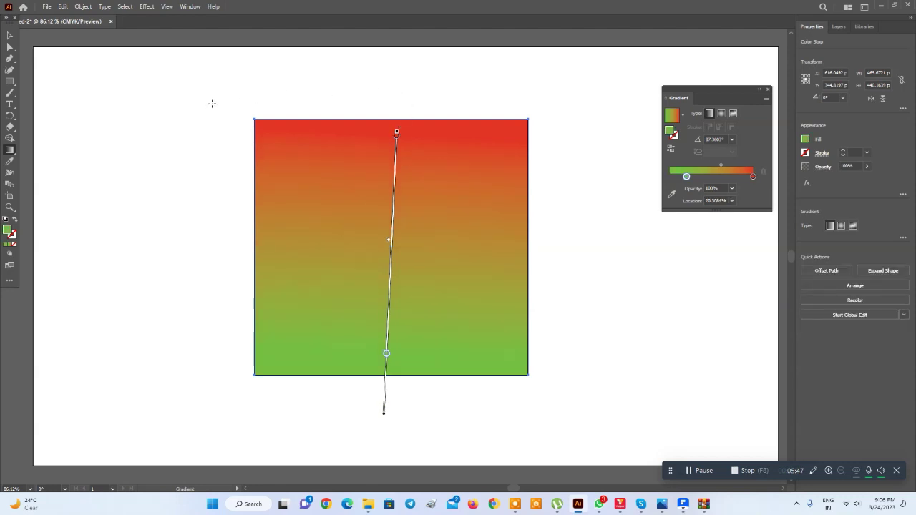
pyautogui.moveTo(195, 106)
pyautogui.mouseDown()
pyautogui.moveTo(577, 188)
pyautogui.moveTo(573, 104)
pyautogui.mouseUp()
pyautogui.moveTo(430, 103); pyautogui.dragTo(429, 247)
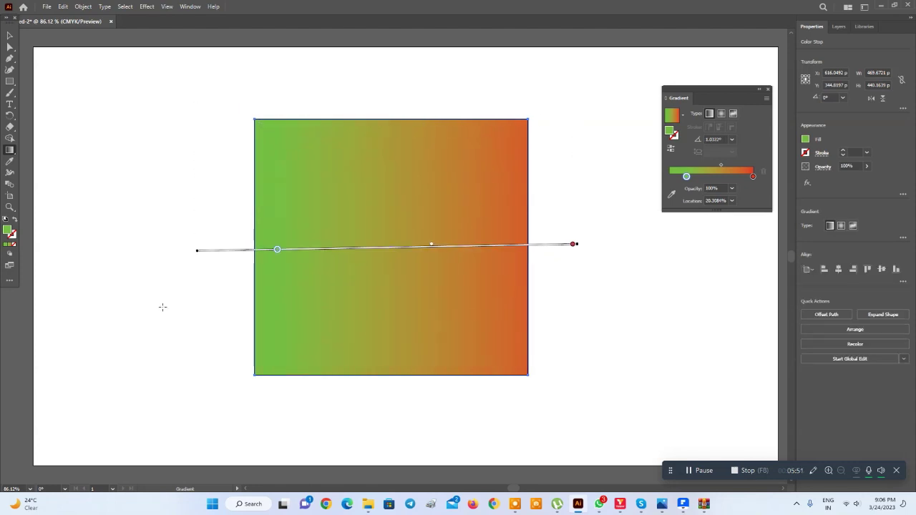
pyautogui.moveTo(578, 208); pyautogui.dragTo(589, 282)
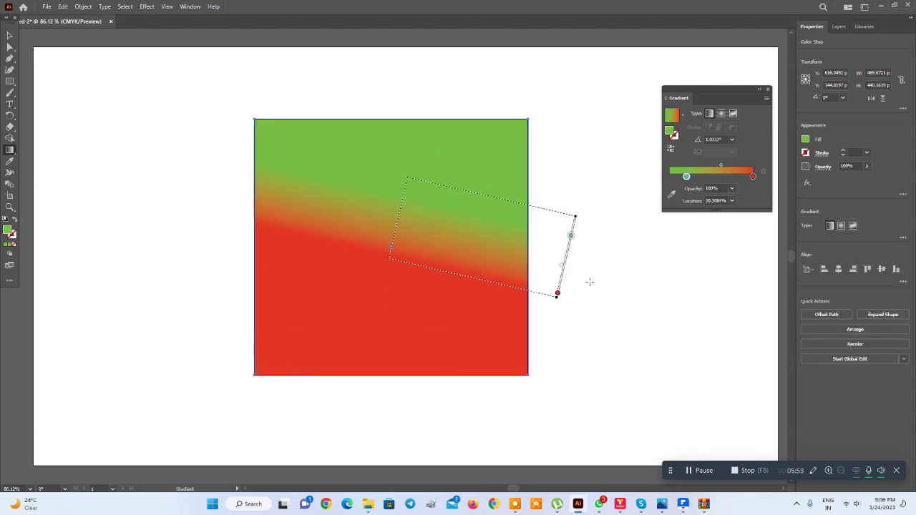
pyautogui.moveTo(579, 221)
pyautogui.mouseDown()
pyautogui.moveTo(315, 214)
pyautogui.moveTo(229, 235)
pyautogui.moveTo(342, 222)
pyautogui.mouseUp()
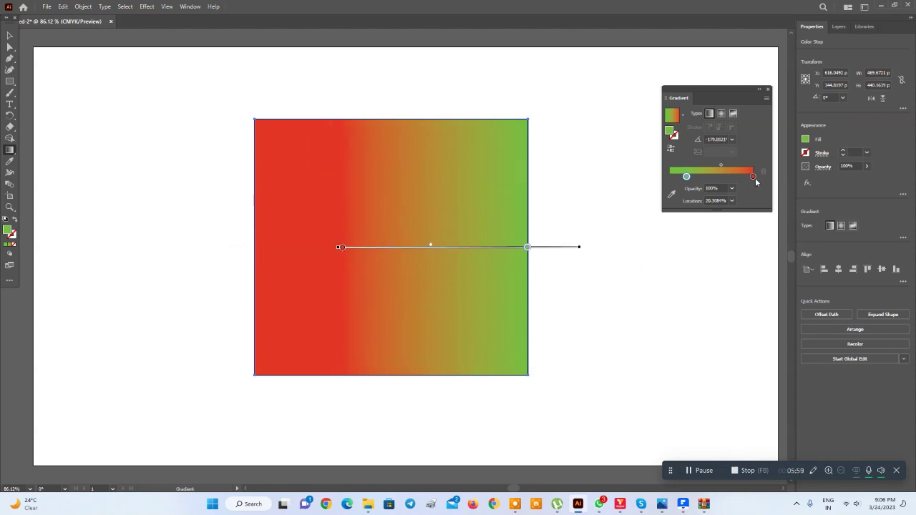
# Move the green stop to about 13% and Alt-drag an extra red stop to about 68%
pyautogui.moveTo(686, 177); pyautogui.dragTo(680, 176)
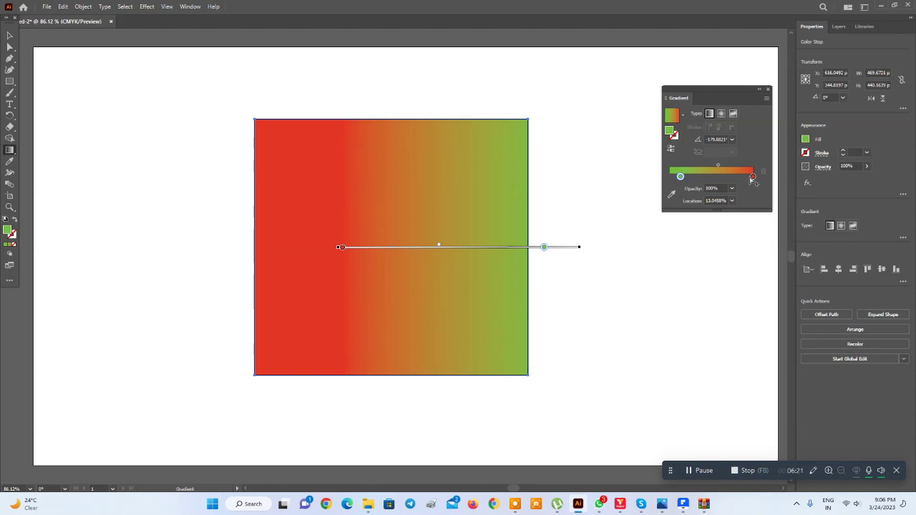
pyautogui.moveTo(752, 177); pyautogui.dragTo(749, 178)
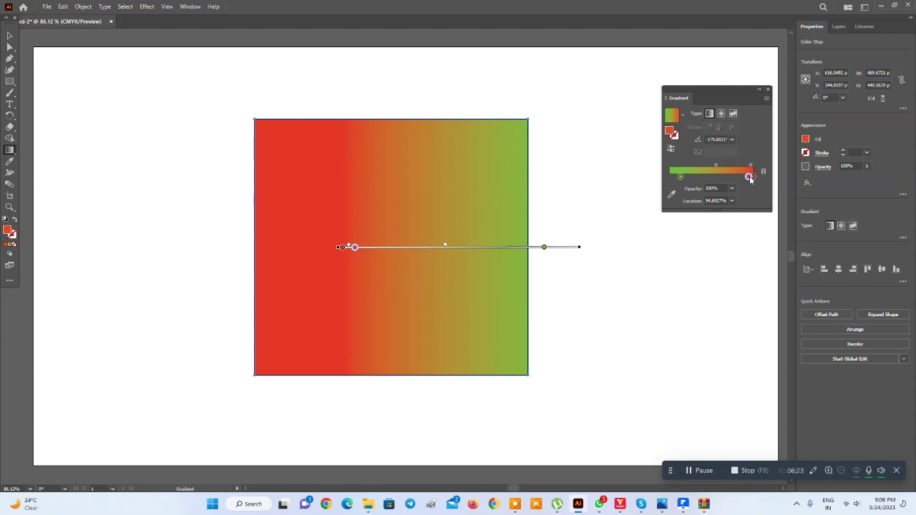
pyautogui.moveTo(749, 177); pyautogui.dragTo(730, 176)
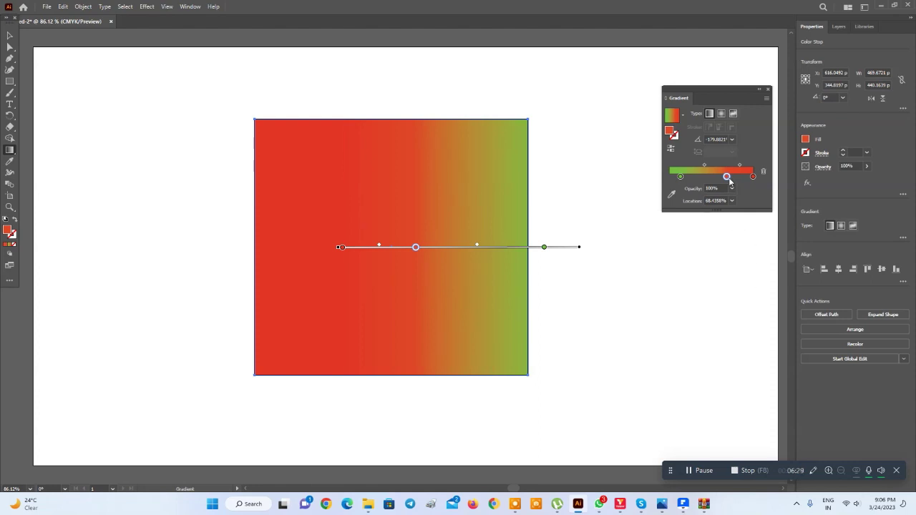
# Make the middle stop blue, delete the red stop, and place blue near 76%
pyautogui.doubleClick(726, 177)
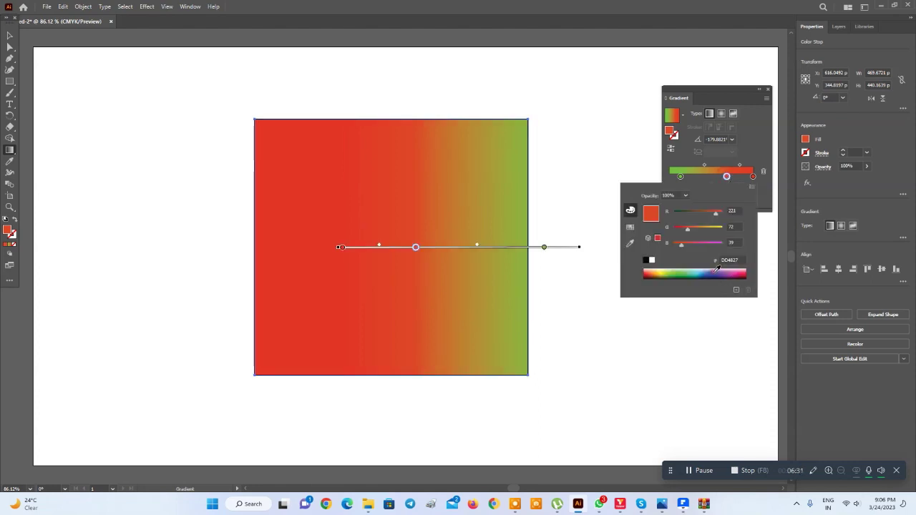
pyautogui.click(717, 269)
pyautogui.click(747, 142)
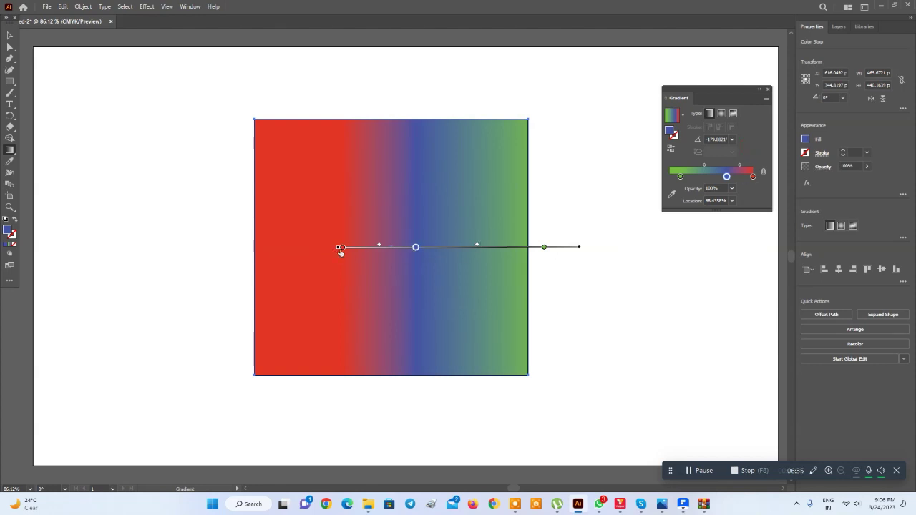
pyautogui.moveTo(340, 249); pyautogui.dragTo(290, 255)
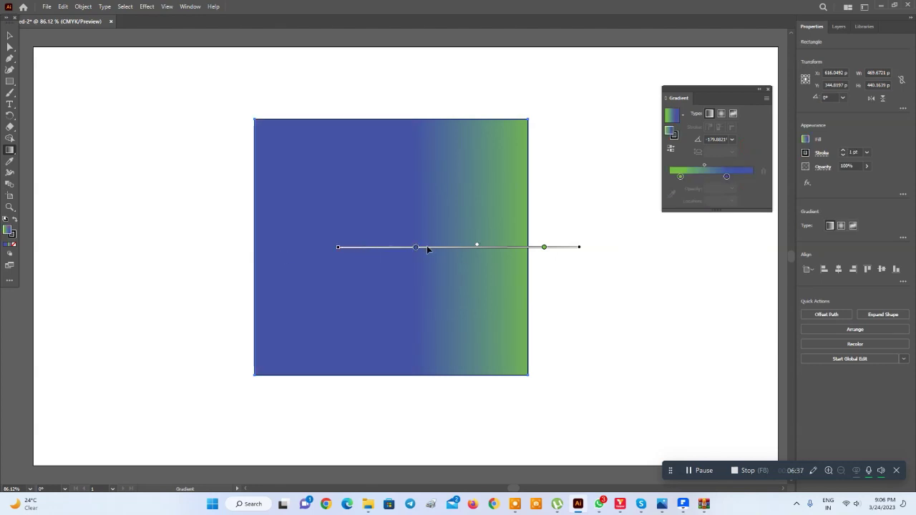
pyautogui.moveTo(726, 177); pyautogui.dragTo(733, 176)
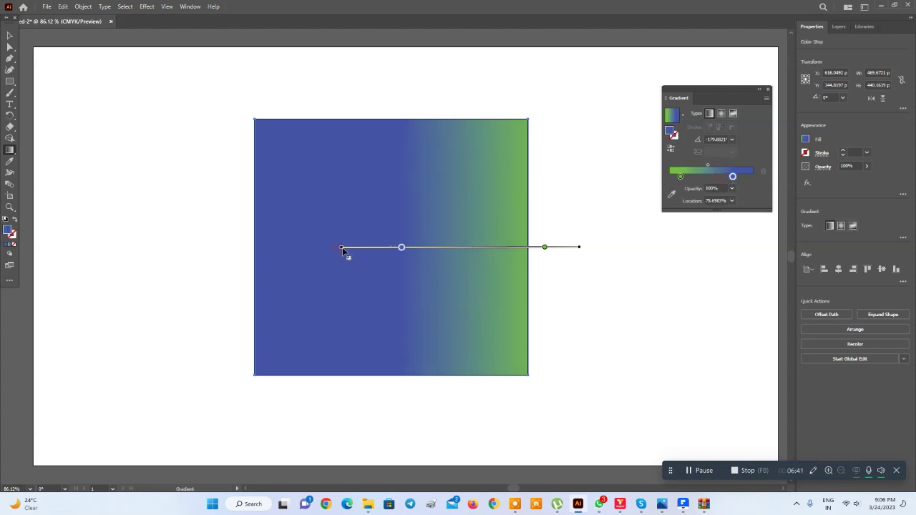
pyautogui.moveTo(337, 248); pyautogui.dragTo(255, 248)
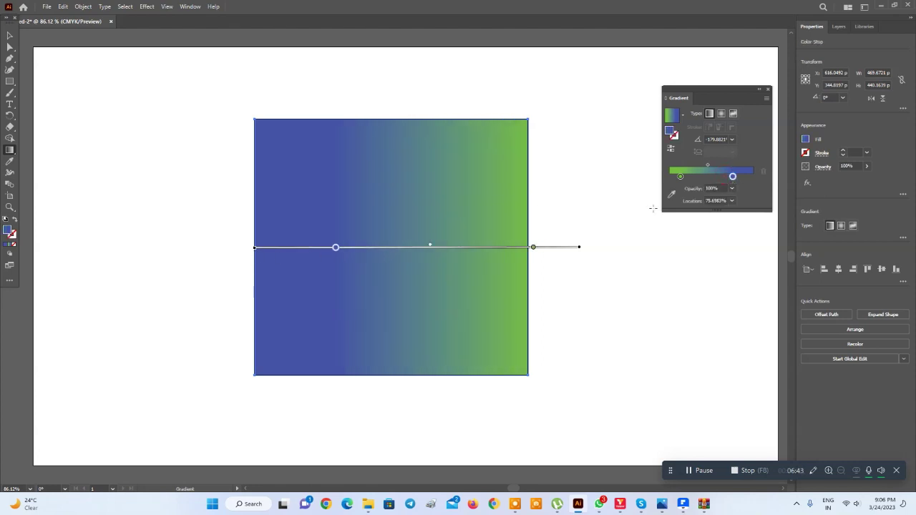
pyautogui.moveTo(732, 177); pyautogui.dragTo(736, 182)
# Add a new gradient stop coloured dark red AA1F24 to redden the left side
pyautogui.click(713, 177)
pyautogui.click(734, 177)
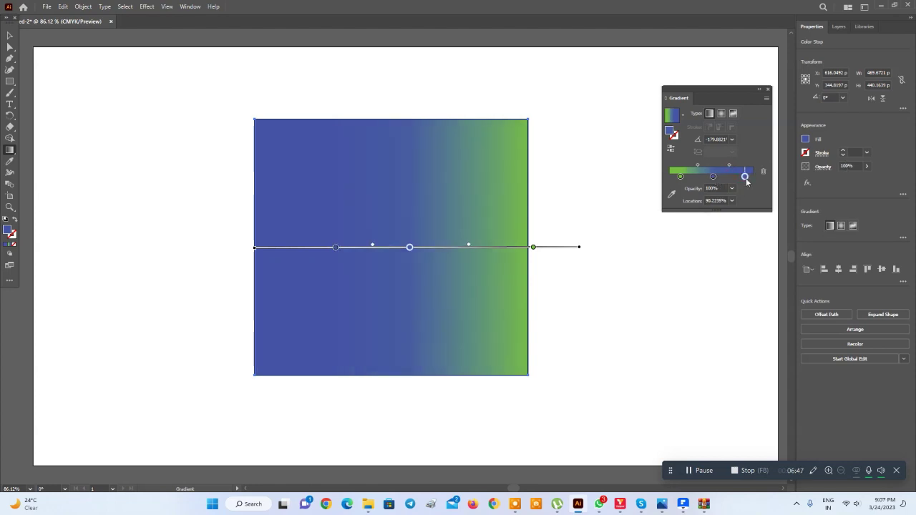
pyautogui.doubleClick(745, 177)
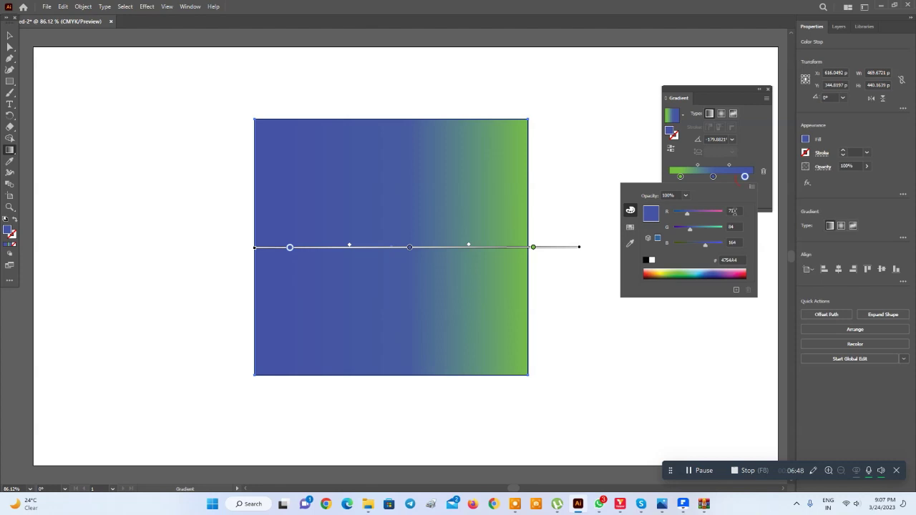
pyautogui.click(743, 272)
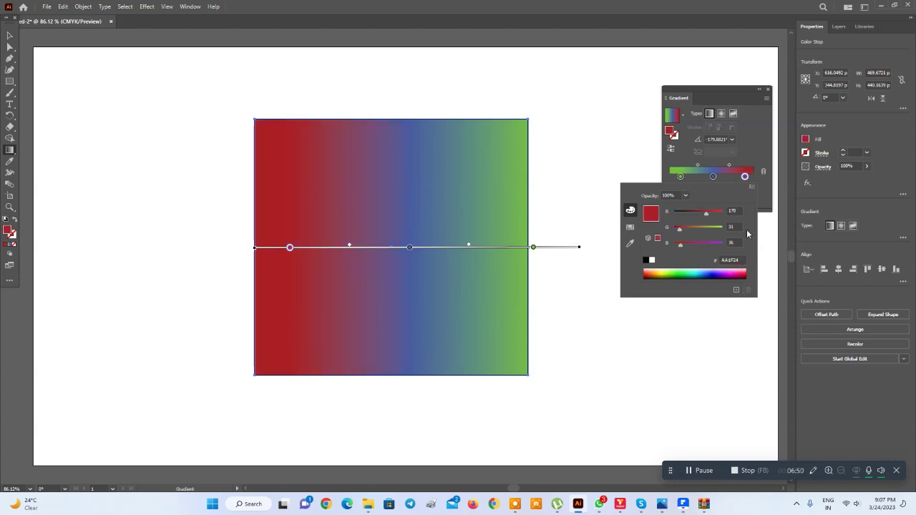
pyautogui.click(770, 196)
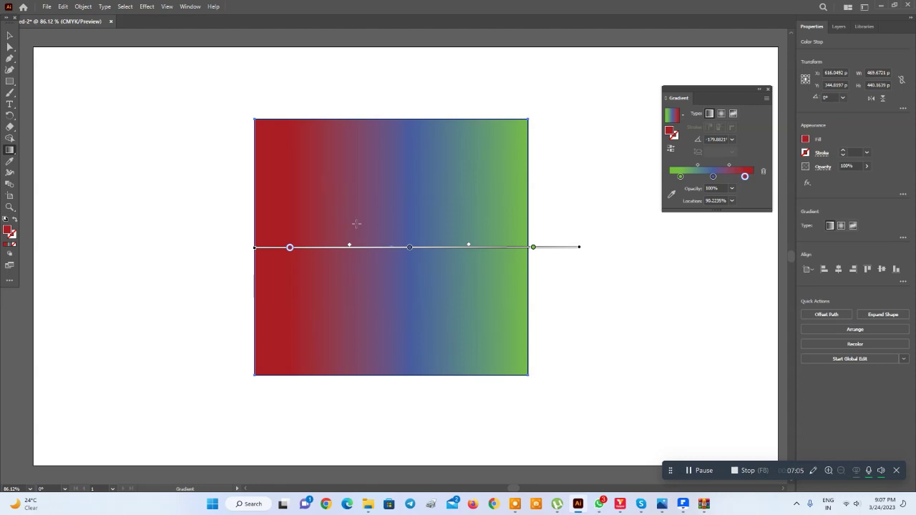
pyautogui.rightClick(10, 84)
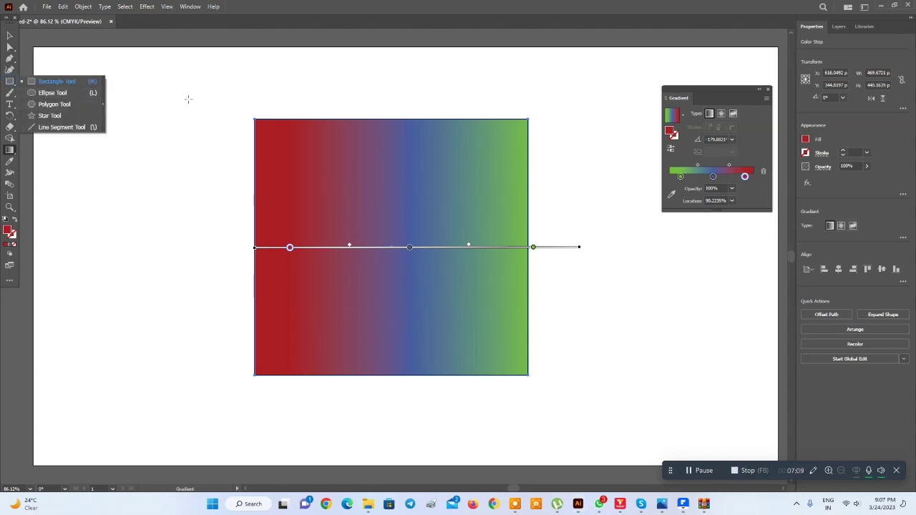
# Select and delete the red-blue-green gradient rectangle
pyautogui.click(10, 35)
pyautogui.moveTo(186, 81); pyautogui.dragTo(600, 375)
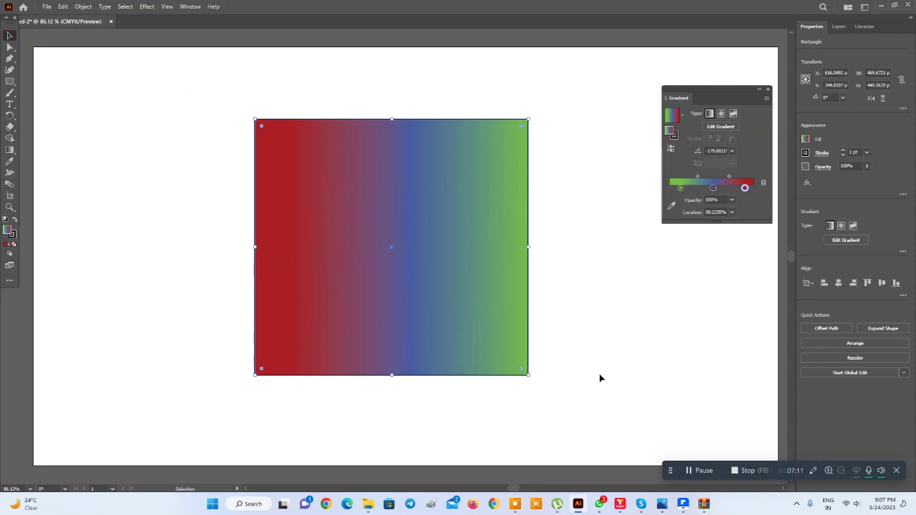
pyautogui.press('Delete')
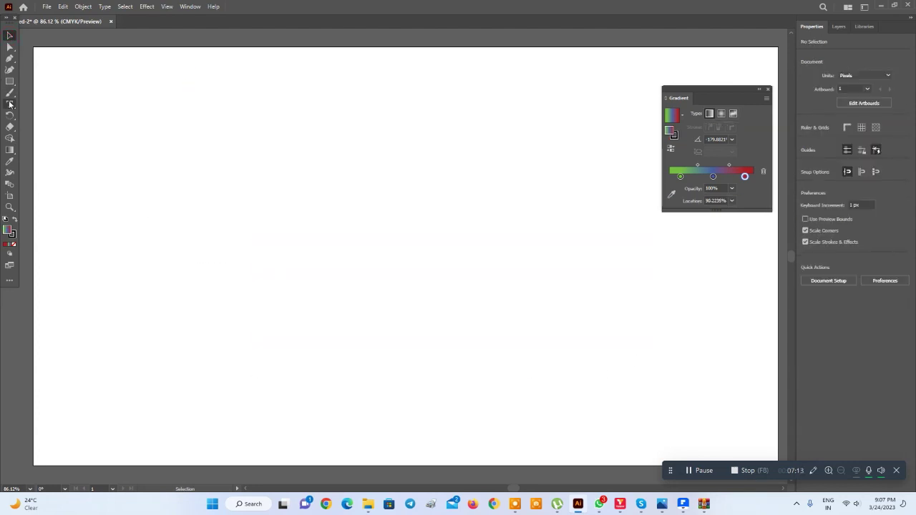
# Draw a large gradient-filled ellipse with the Ellipse tool and stretch its top edge upward
pyautogui.click(10, 86)
pyautogui.click(38, 91)
pyautogui.moveTo(238, 133); pyautogui.dragTo(530, 390)
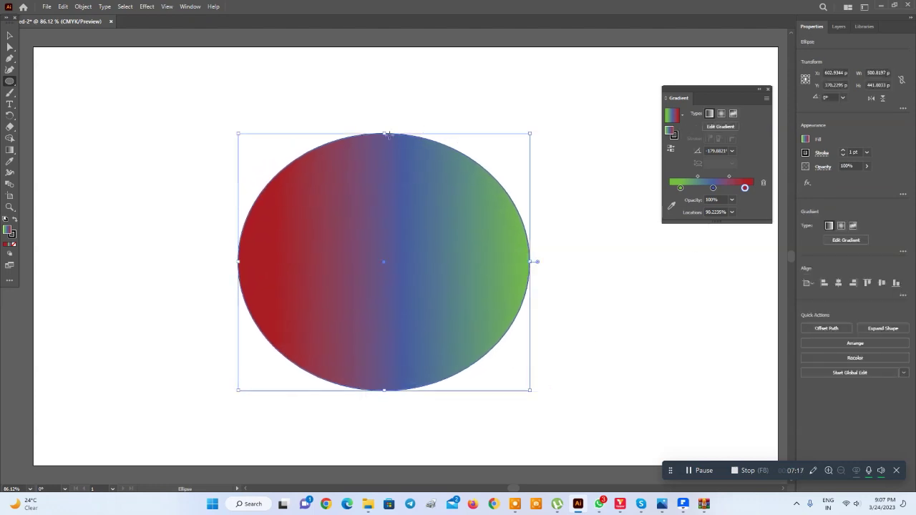
pyautogui.moveTo(385, 133); pyautogui.dragTo(385, 118)
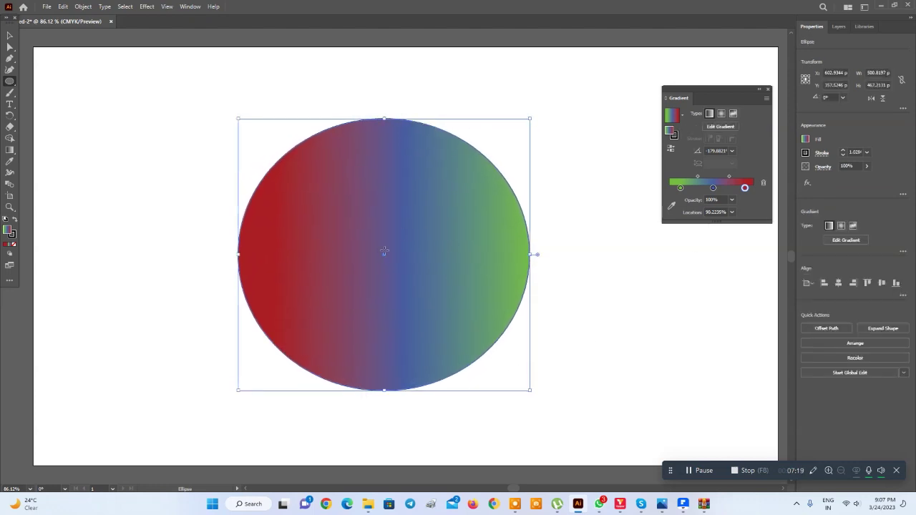
# Switch the ellipse to a radial gradient with a green centre and rearranged stops
pyautogui.click(842, 226)
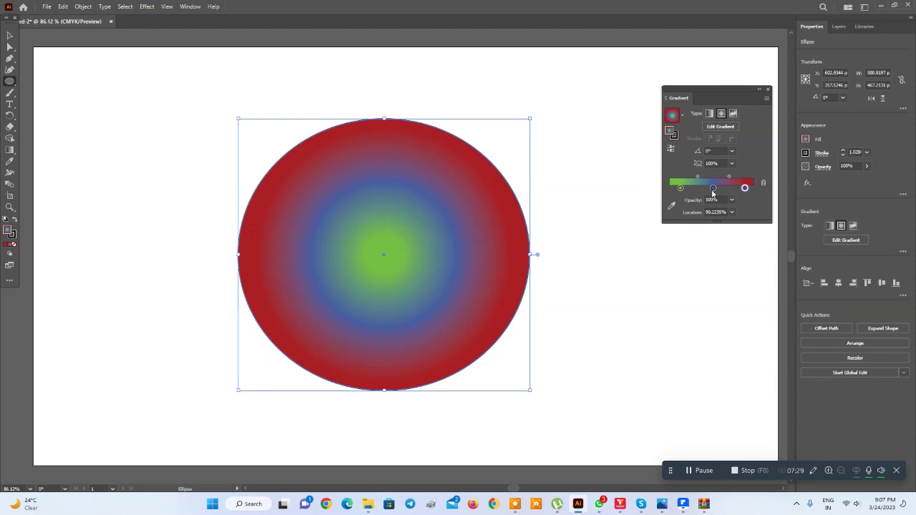
pyautogui.moveTo(713, 188)
pyautogui.mouseDown()
pyautogui.moveTo(704, 187)
pyautogui.moveTo(725, 202)
pyautogui.moveTo(737, 187)
pyautogui.mouseUp()
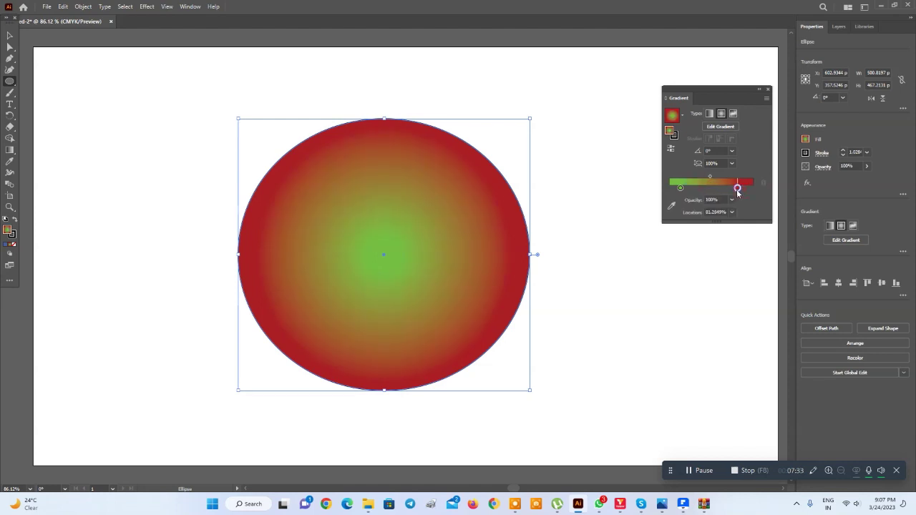
pyautogui.moveTo(680, 188); pyautogui.dragTo(690, 188)
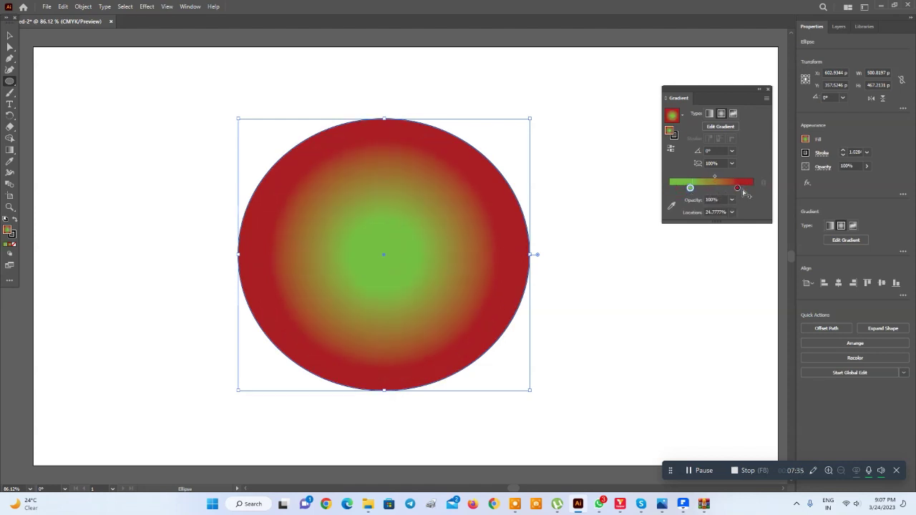
pyautogui.click(720, 188)
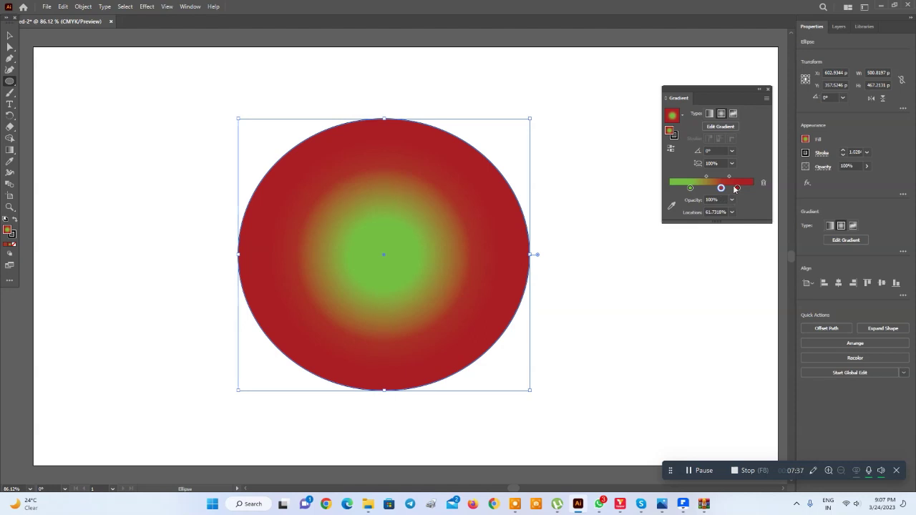
pyautogui.moveTo(738, 188)
pyautogui.mouseDown()
pyautogui.moveTo(678, 188)
pyautogui.moveTo(688, 188)
pyautogui.mouseUp()
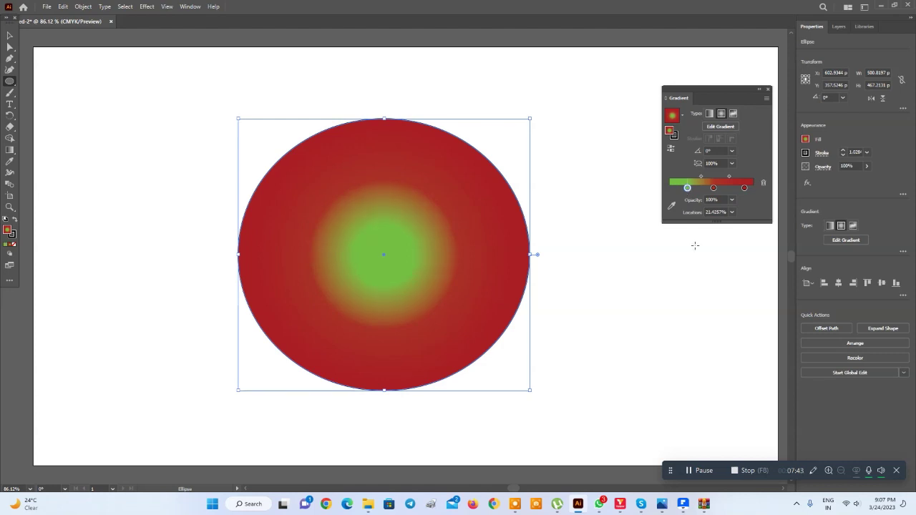
# Make the middle stop blue, add a pale yellow F2FF94 stop, and cancel the Ellipse dialog
pyautogui.doubleClick(714, 189)
pyautogui.click(712, 284)
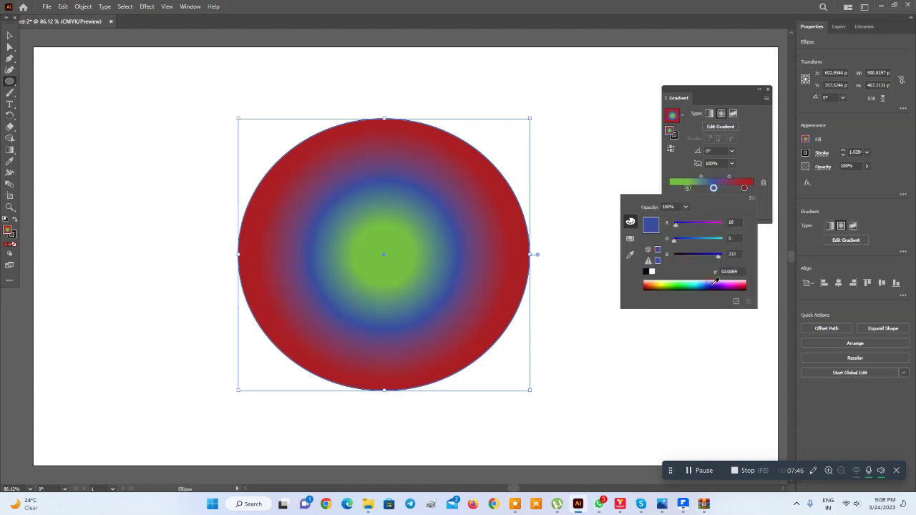
pyautogui.click(764, 215)
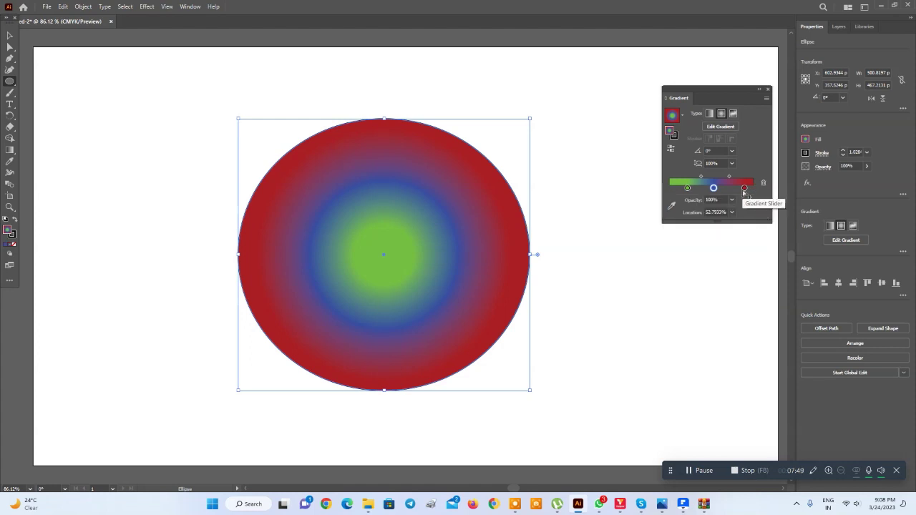
pyautogui.click(727, 190)
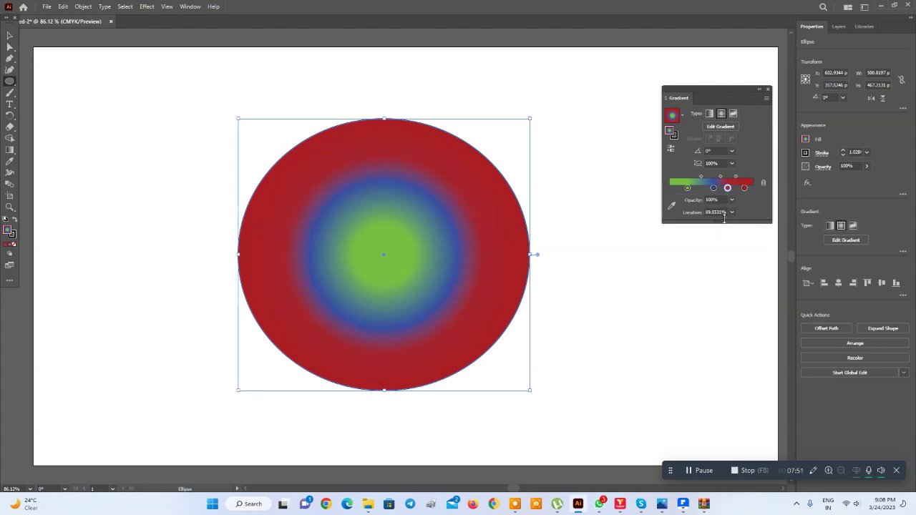
pyautogui.doubleClick(727, 189)
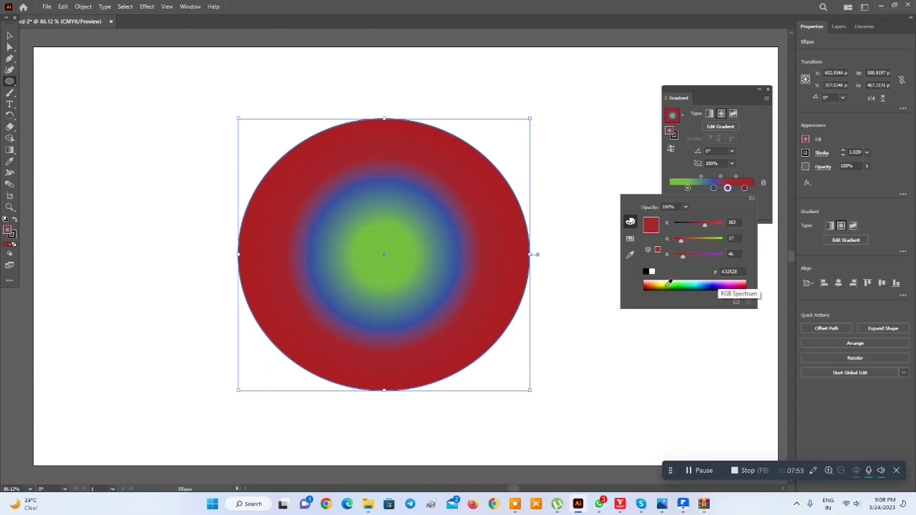
pyautogui.click(663, 281)
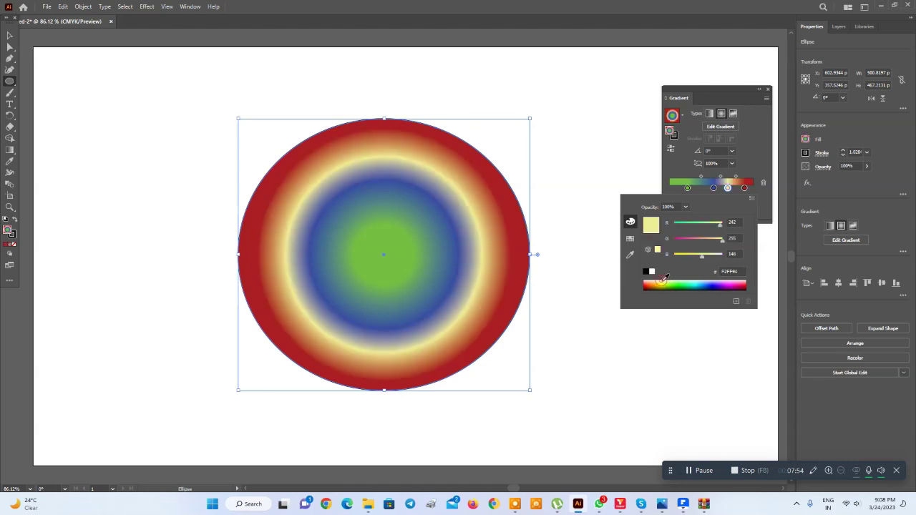
pyautogui.click(765, 211)
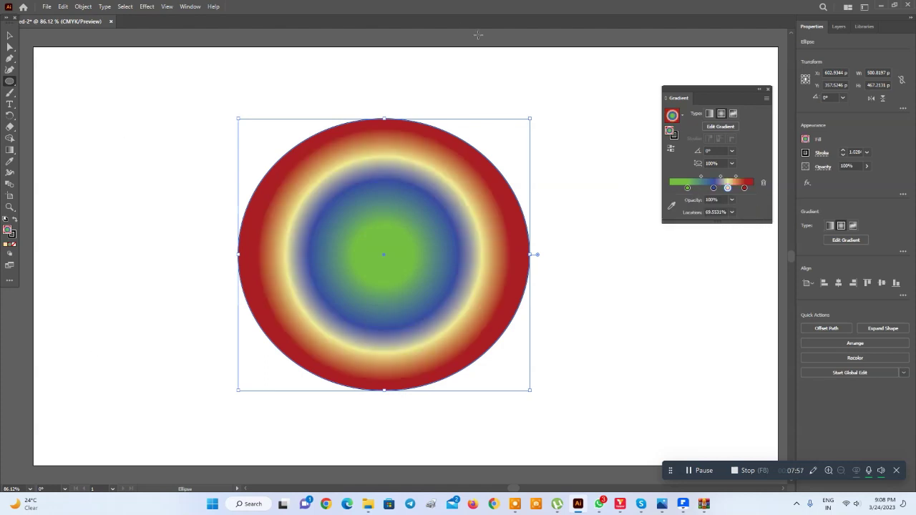
pyautogui.click(539, 136)
pyautogui.click(478, 268)
# Try a freeform gradient with a green point, then revert the ellipse to solid red
pyautogui.click(853, 225)
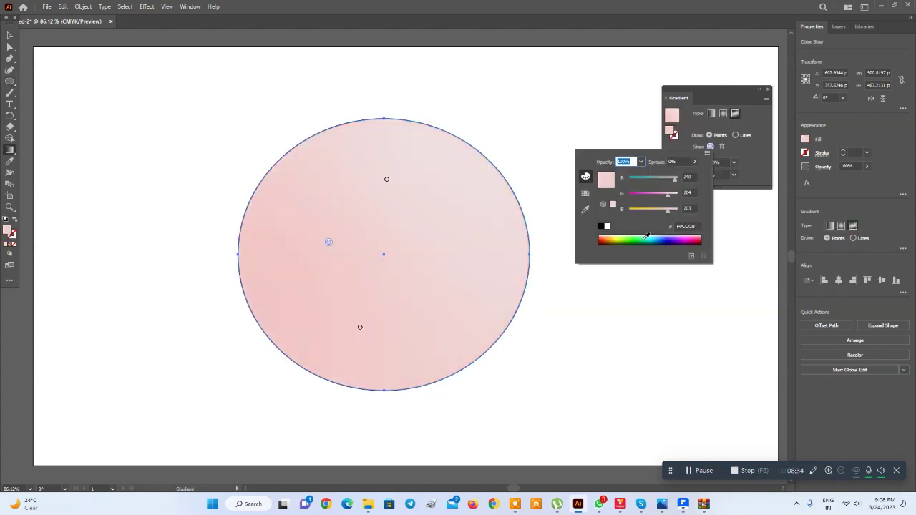
pyautogui.click(639, 238)
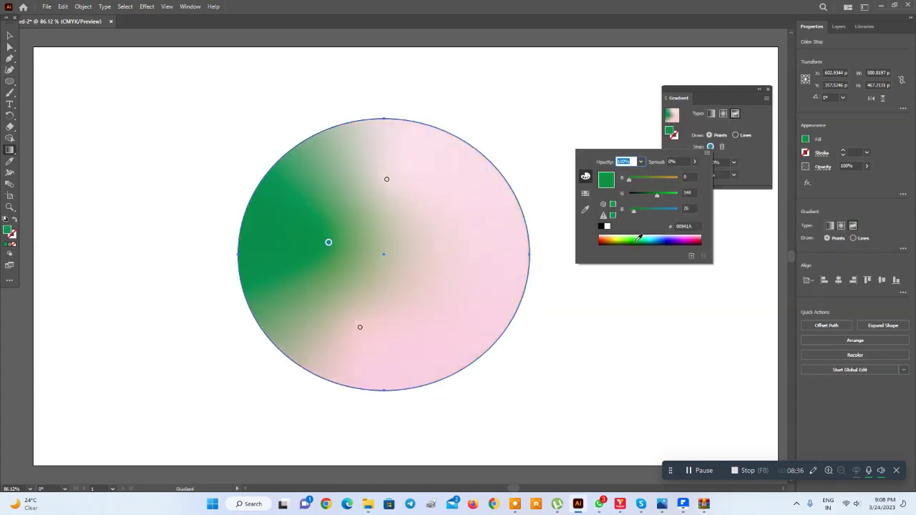
pyautogui.press('Escape')
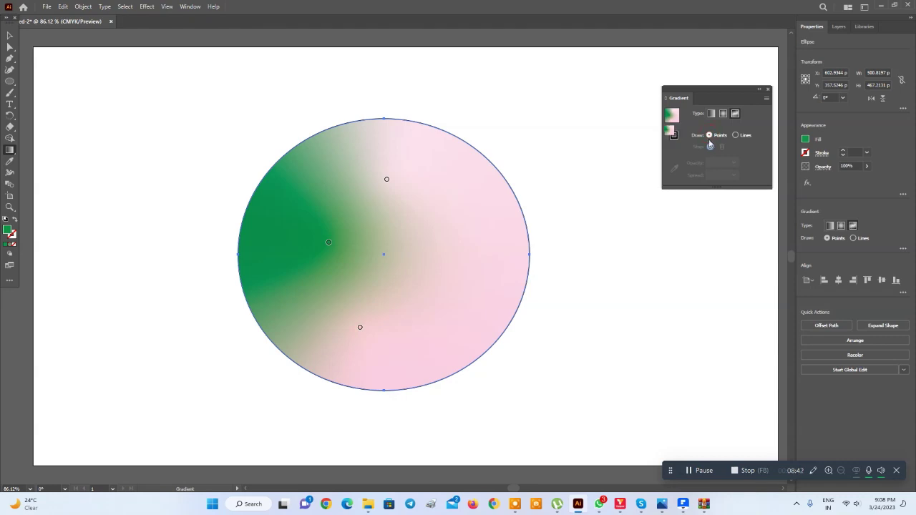
pyautogui.doubleClick(669, 131)
pyautogui.press('Return')
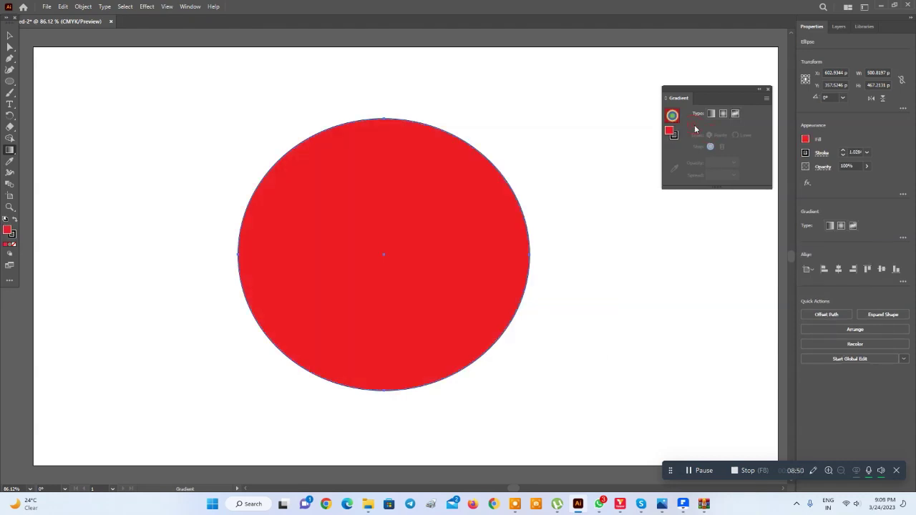
# Apply a freeform gradient to the red circle and reposition its three colour points
pyautogui.click(735, 113)
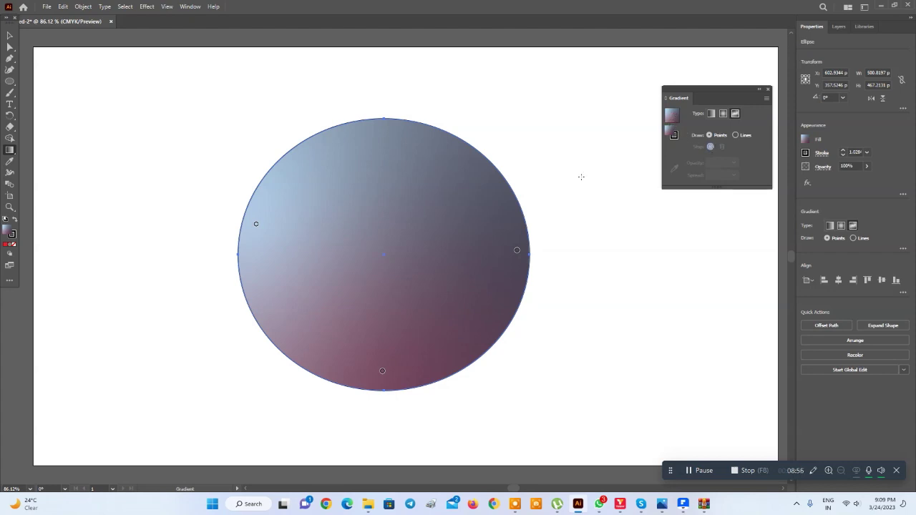
pyautogui.moveTo(517, 250); pyautogui.dragTo(412, 179)
pyautogui.moveTo(256, 224); pyautogui.dragTo(273, 246)
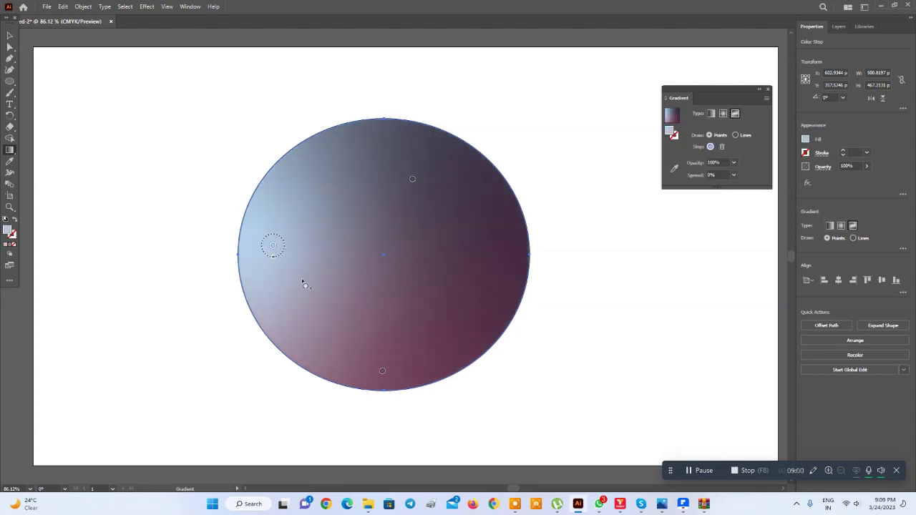
pyautogui.moveTo(382, 371); pyautogui.dragTo(381, 344)
# Eyedrop white for the bottom colour point and grey for the top point
pyautogui.press('i')
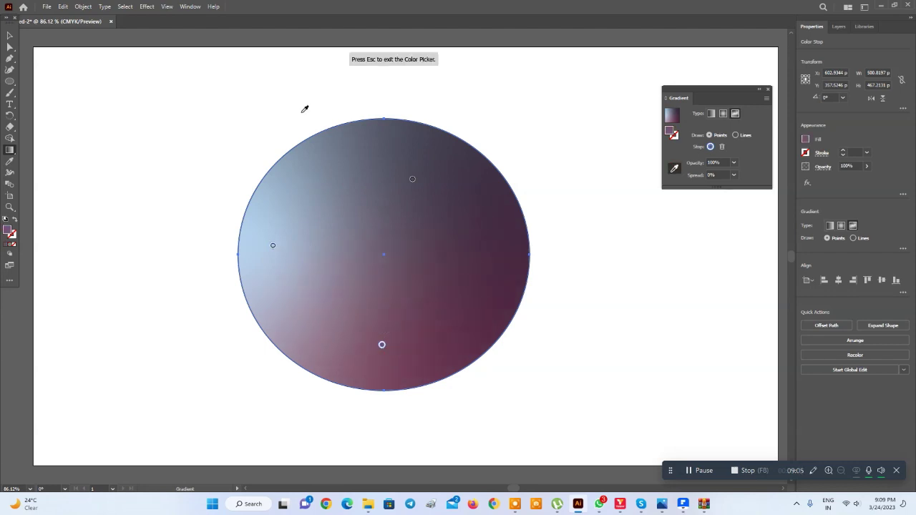
pyautogui.click(302, 112)
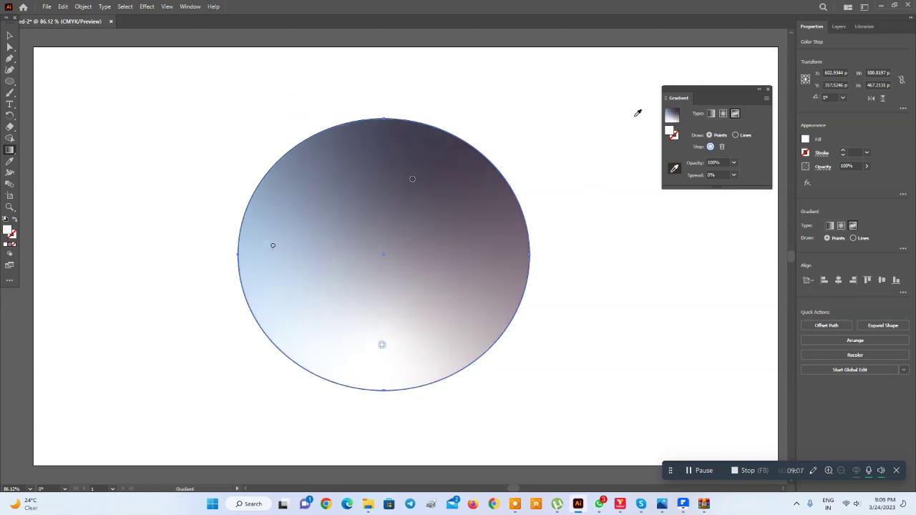
pyautogui.click(412, 179)
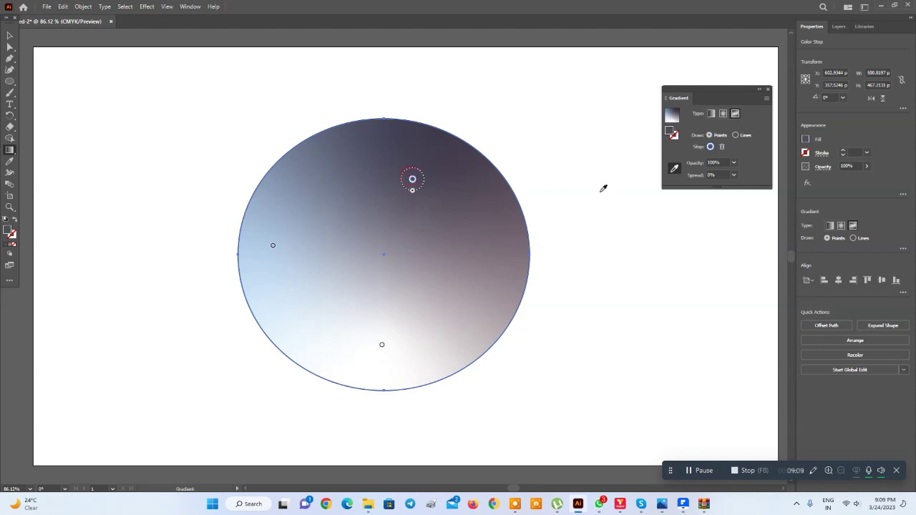
pyautogui.click(674, 170)
pyautogui.click(674, 169)
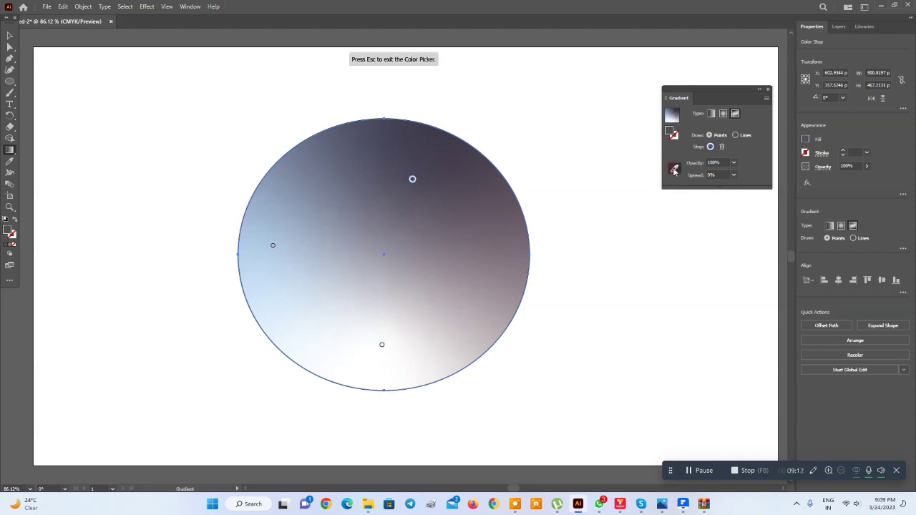
pyautogui.click(507, 31)
pyautogui.press('Escape')
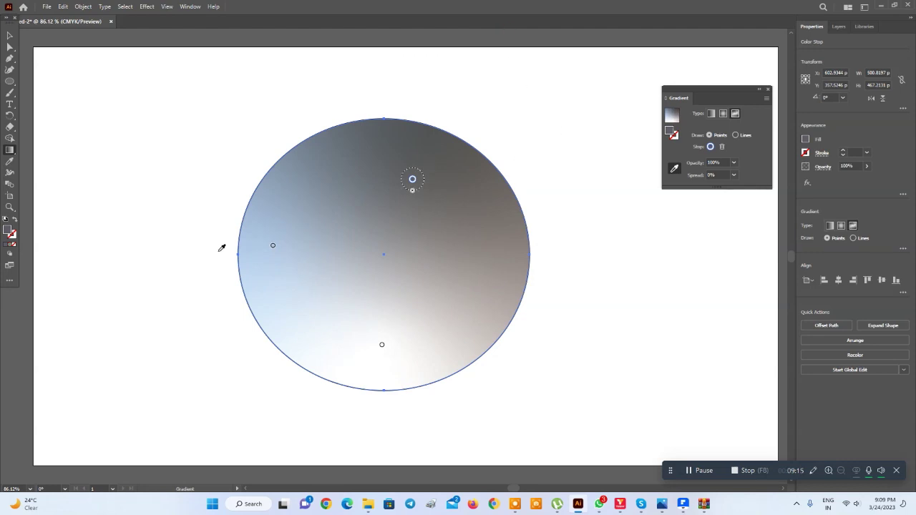
# Set the left colour point to yellow-green A2FF15
pyautogui.click(273, 247)
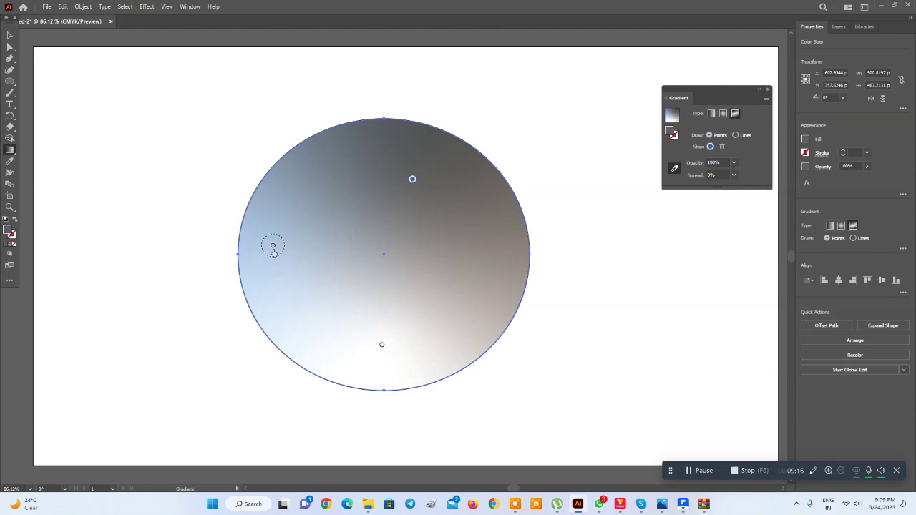
pyautogui.click(710, 146)
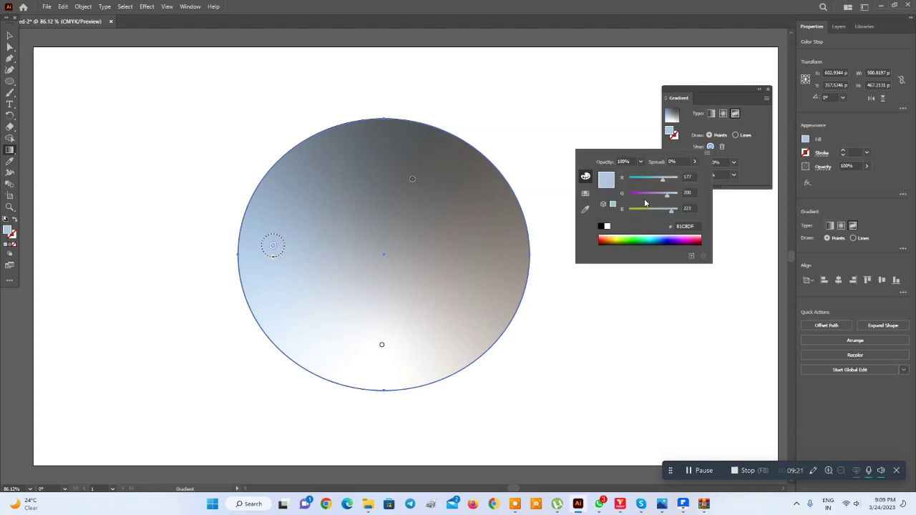
pyautogui.click(625, 237)
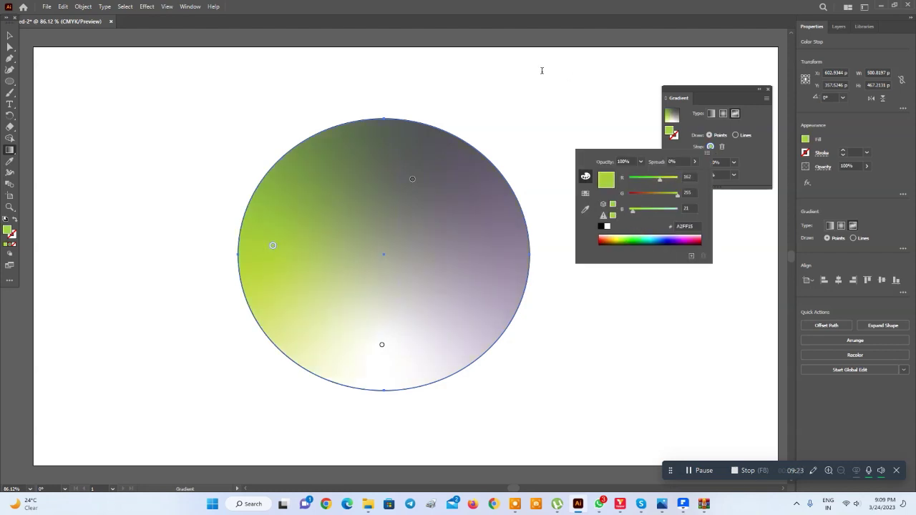
pyautogui.click(553, 102)
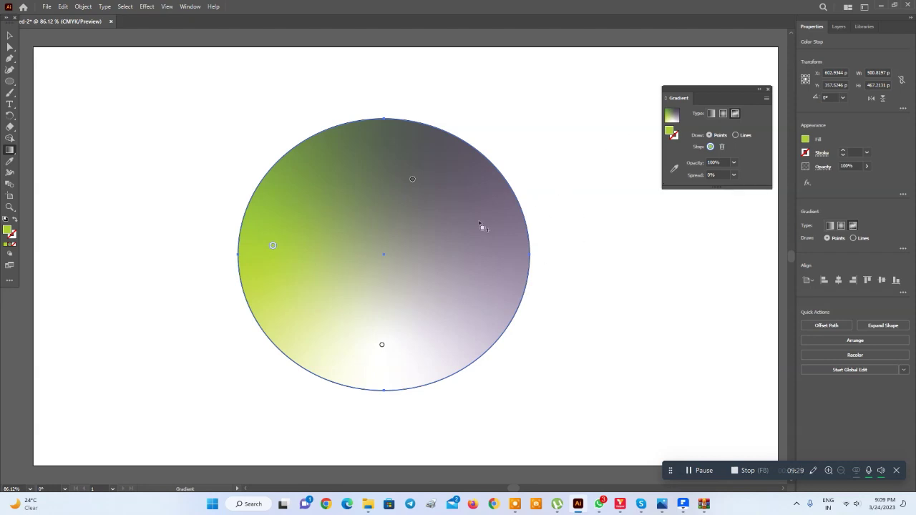
# Fine-tune the positions of the top, bottom and green colour points
pyautogui.moveTo(430, 177); pyautogui.dragTo(451, 173)
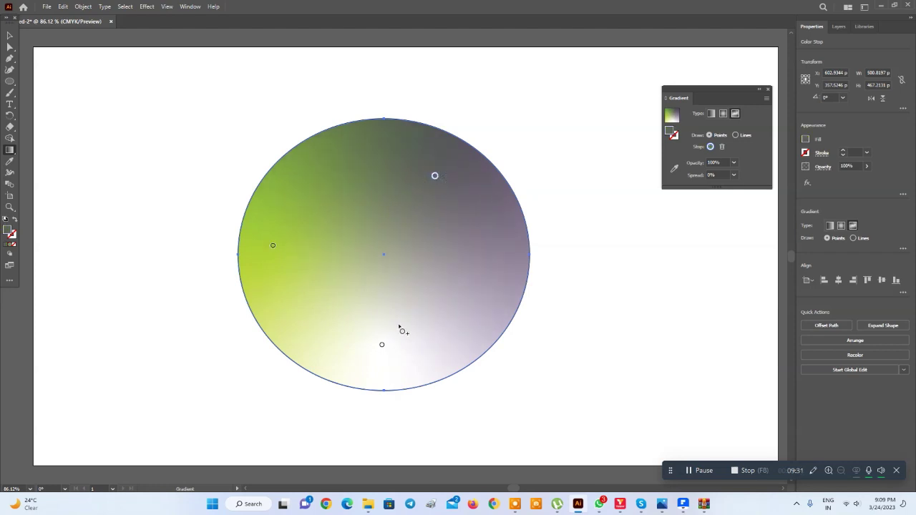
pyautogui.moveTo(383, 347); pyautogui.dragTo(436, 354)
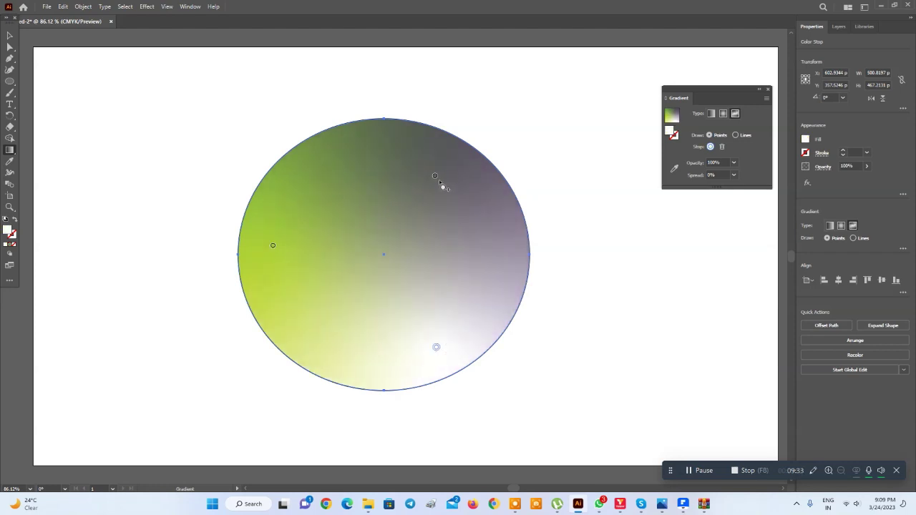
pyautogui.moveTo(435, 176); pyautogui.dragTo(395, 169)
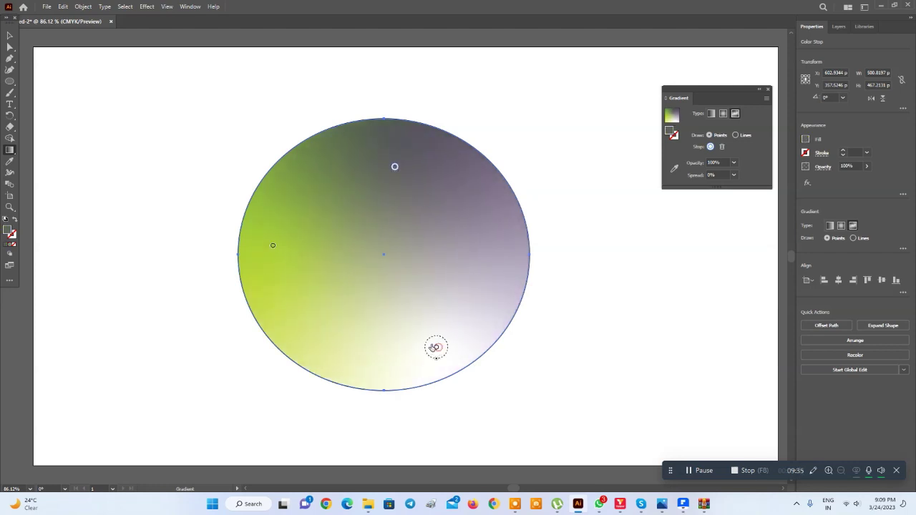
pyautogui.moveTo(436, 346); pyautogui.dragTo(418, 340)
pyautogui.moveTo(273, 245); pyautogui.dragTo(305, 253)
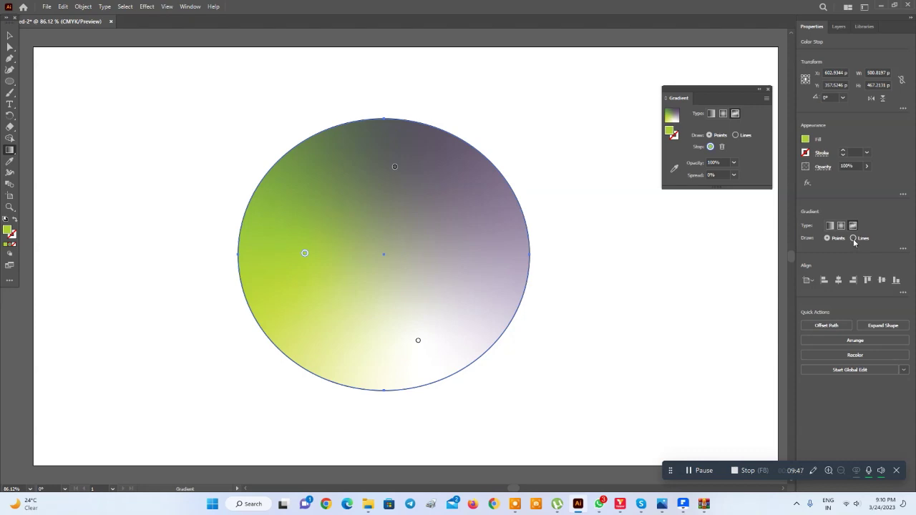
# Switch the freeform gradient to Lines mode and join the three points into a closed loop
pyautogui.click(853, 238)
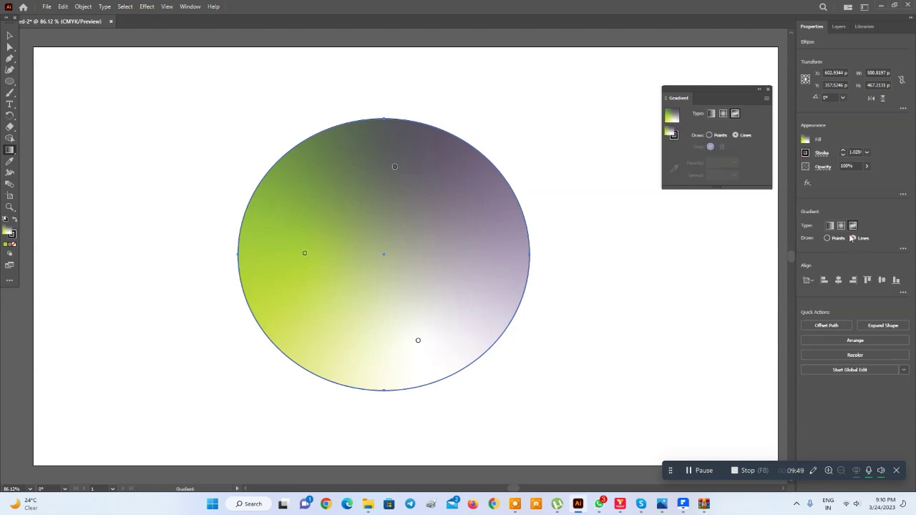
pyautogui.click(395, 166)
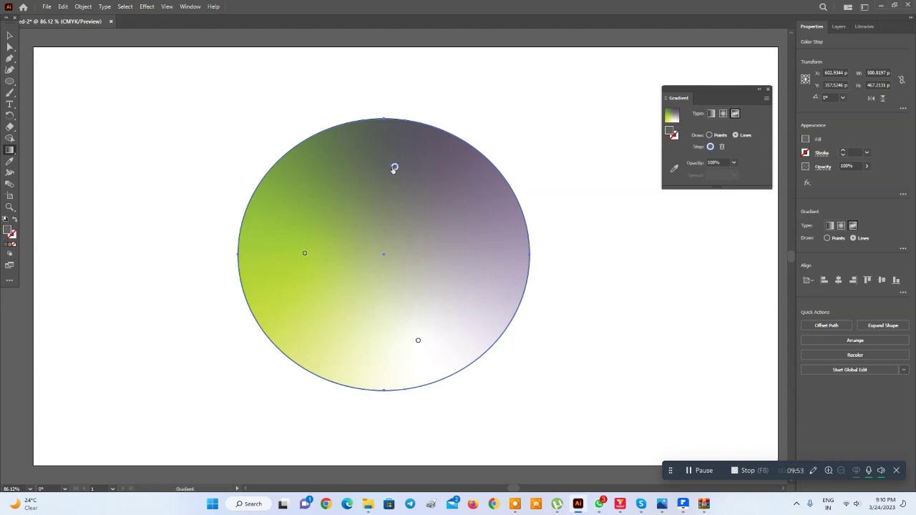
pyautogui.click(305, 255)
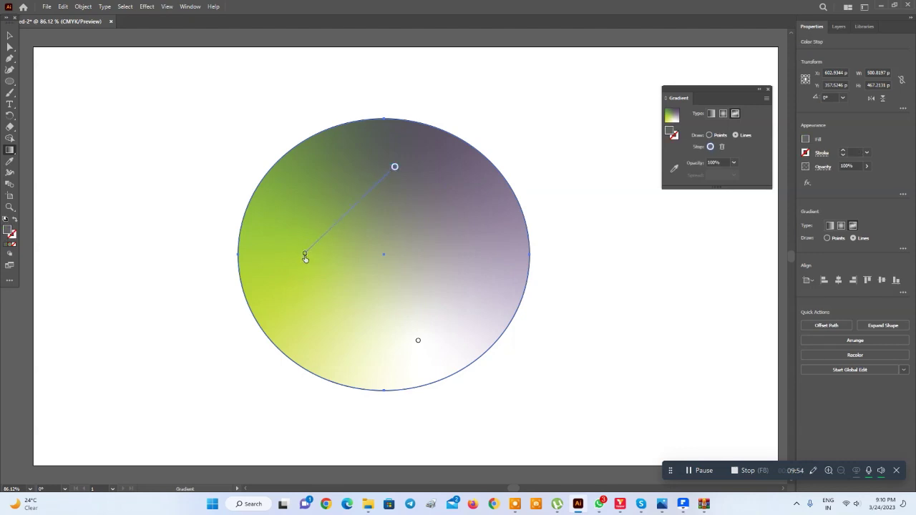
pyautogui.click(418, 341)
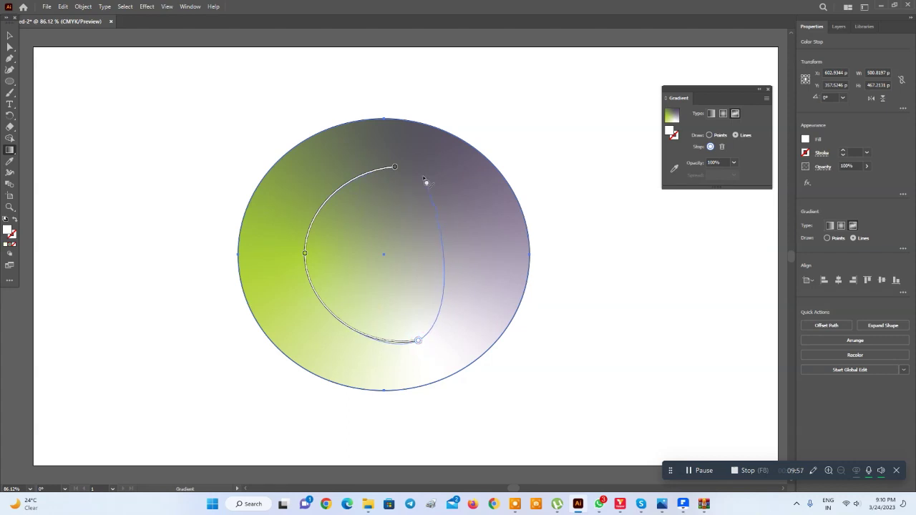
pyautogui.click(395, 168)
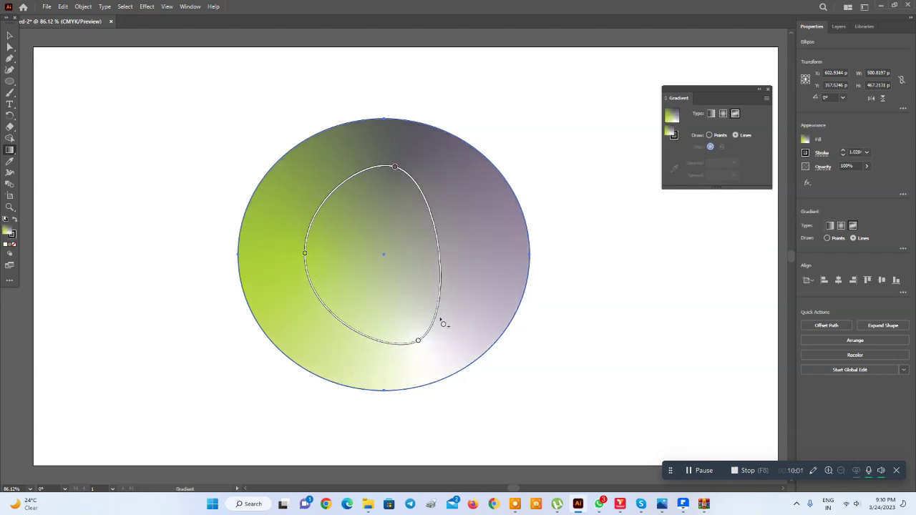
# Reshape the gradient loop with an added point into a wide crescent, then close the Gradient panel
pyautogui.moveTo(417, 339)
pyautogui.mouseDown()
pyautogui.moveTo(434, 338)
pyautogui.moveTo(482, 285)
pyautogui.mouseUp()
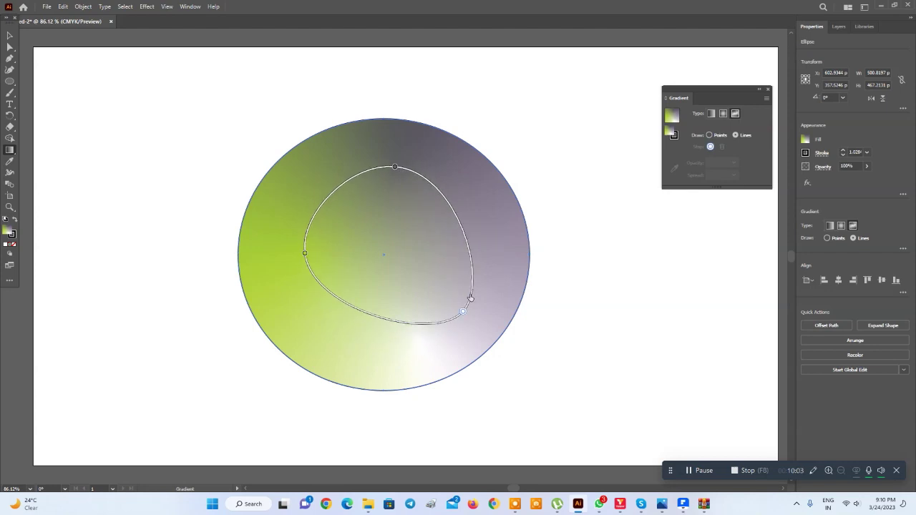
pyautogui.click(383, 305)
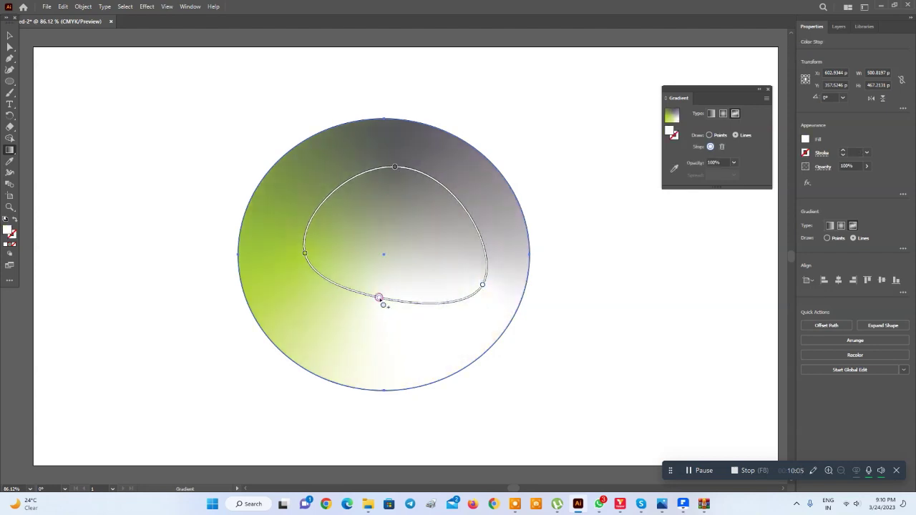
pyautogui.moveTo(378, 299); pyautogui.dragTo(363, 332)
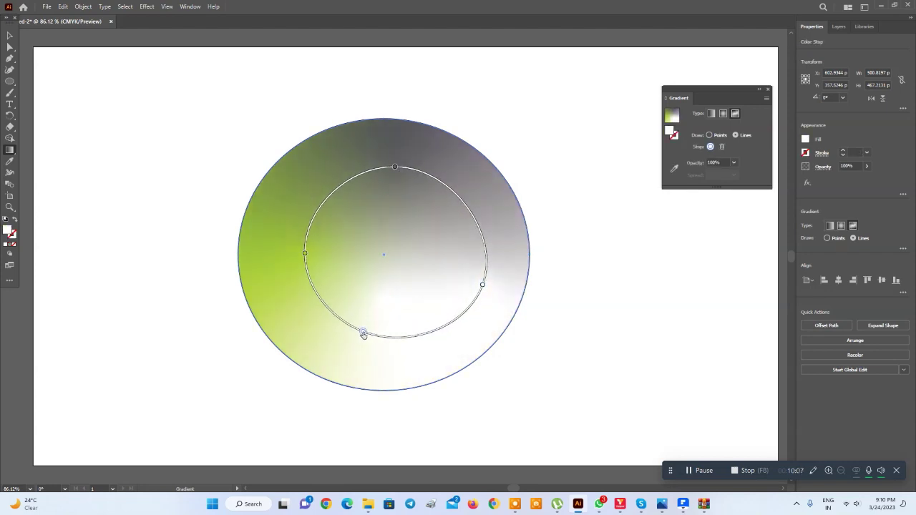
pyautogui.moveTo(394, 167); pyautogui.dragTo(393, 157)
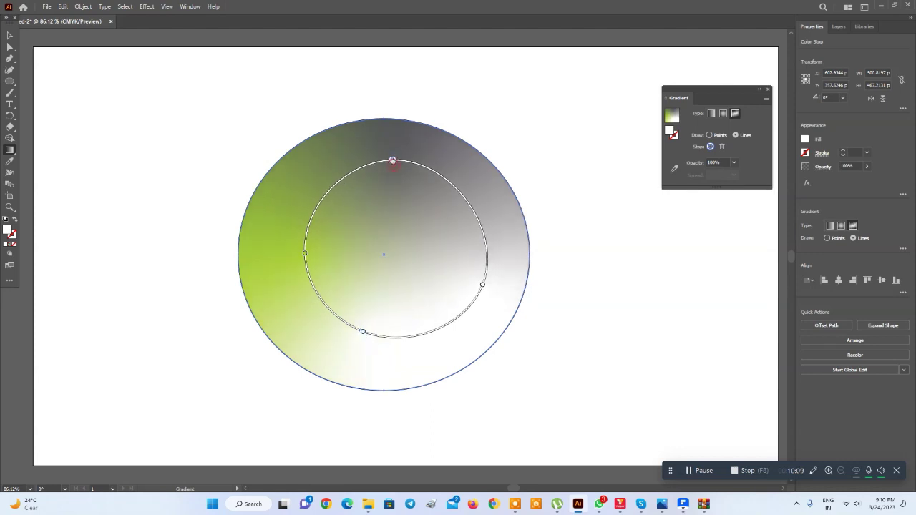
pyautogui.moveTo(313, 257); pyautogui.dragTo(461, 274)
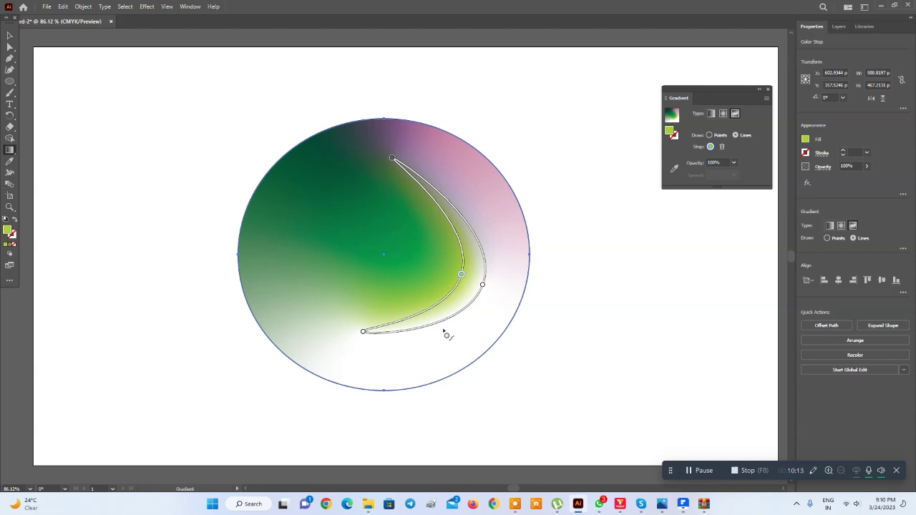
pyautogui.moveTo(462, 275)
pyautogui.mouseDown()
pyautogui.moveTo(503, 298)
pyautogui.moveTo(362, 242)
pyautogui.mouseUp()
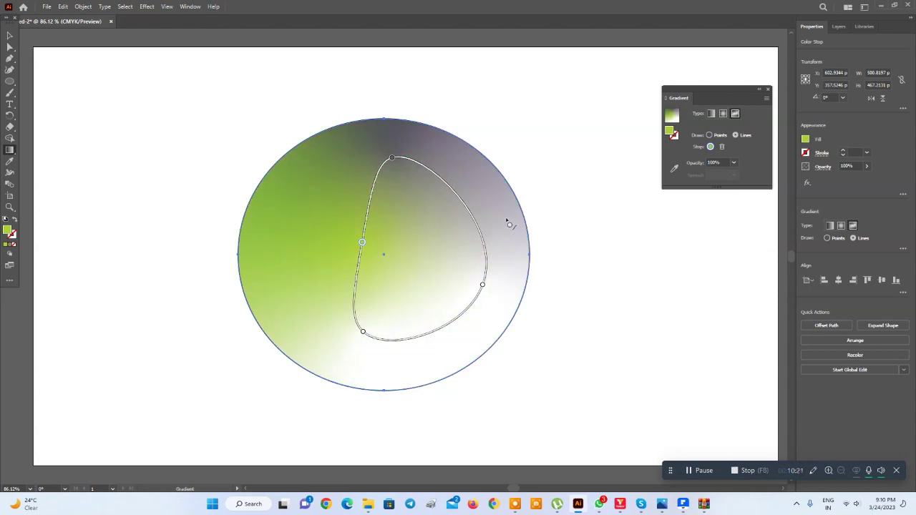
pyautogui.scroll(1, 411, 68)
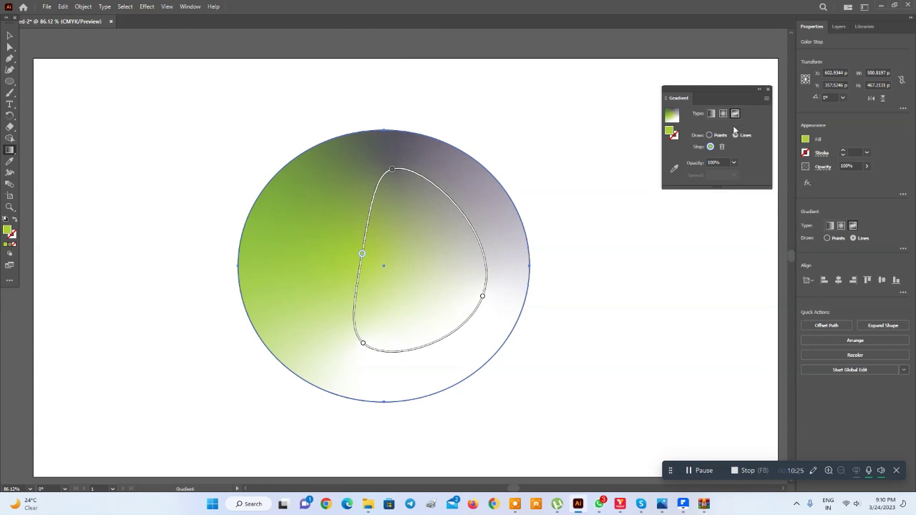
pyautogui.click(769, 90)
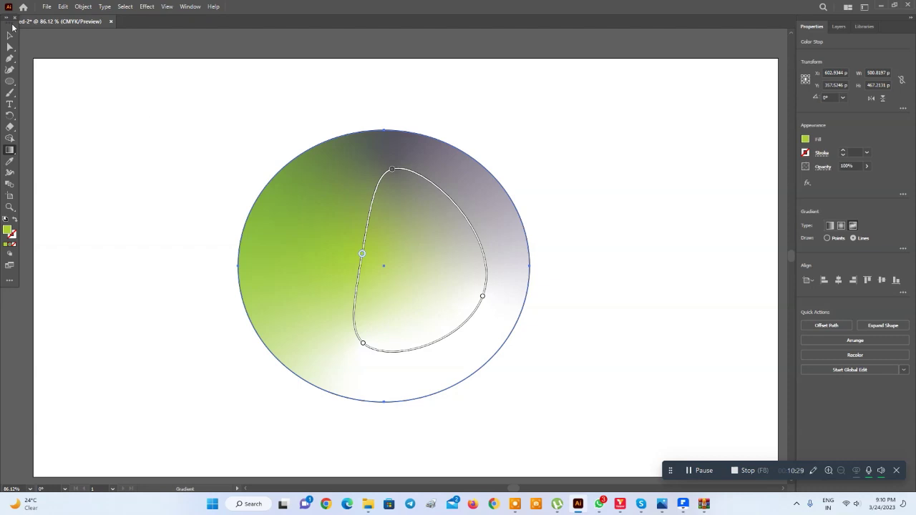
# Delete the freeform-gradient circle to empty the artboard, and select the Mesh Tool
pyautogui.click(10, 34)
pyautogui.click(112, 108)
pyautogui.moveTo(192, 112); pyautogui.dragTo(552, 358)
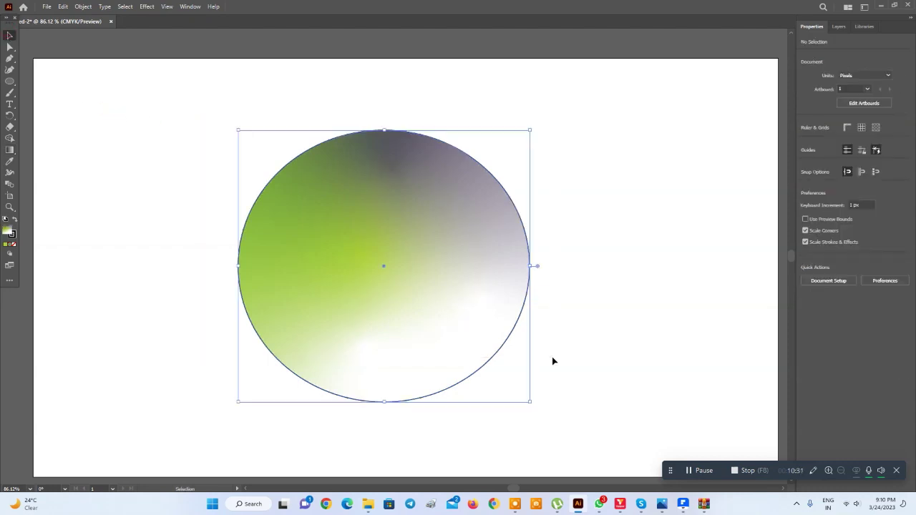
pyautogui.press('Delete')
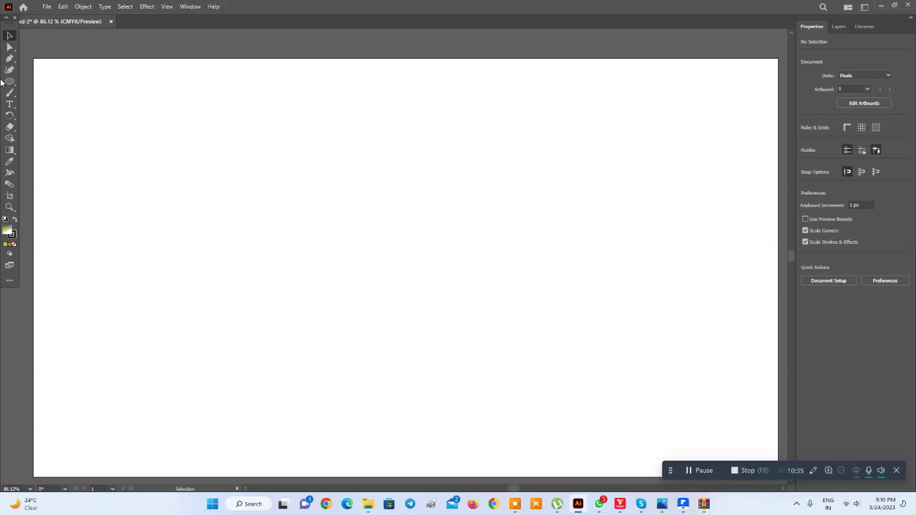
pyautogui.click(12, 154)
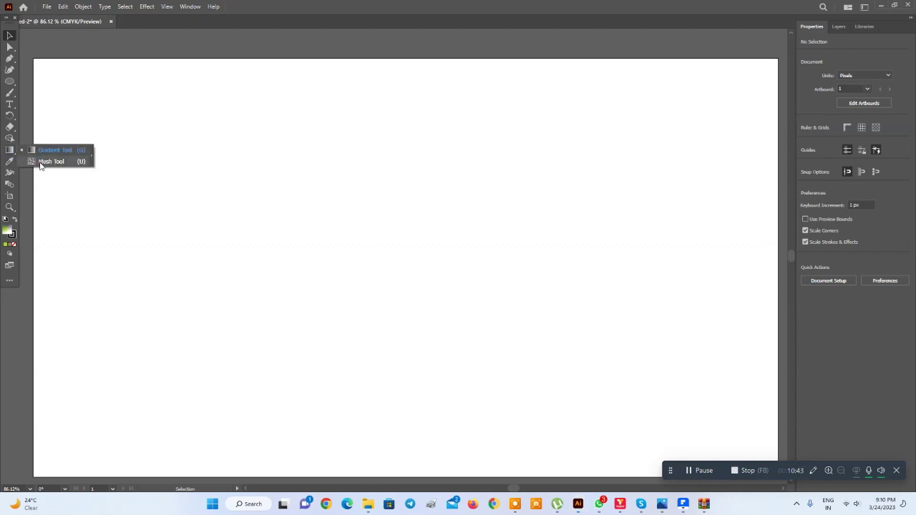
pyautogui.click(43, 161)
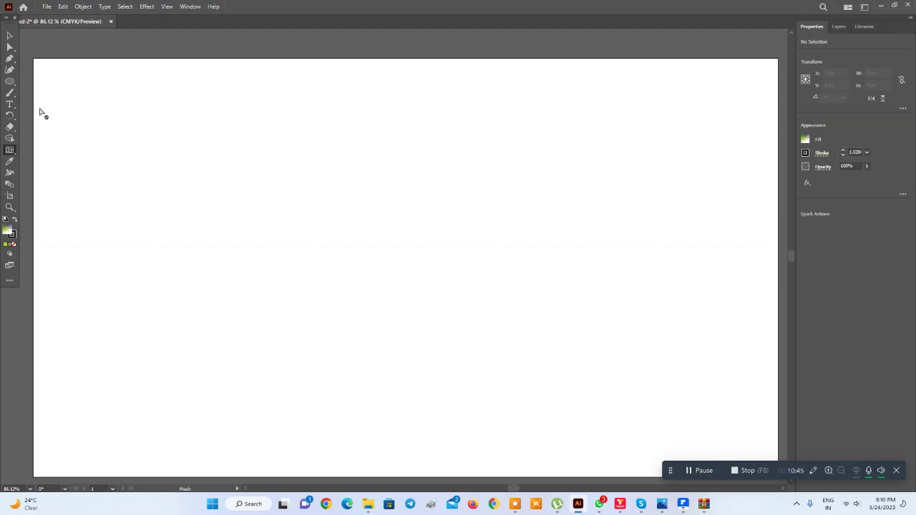
# Draw a test rectangle near the artboard centre and delete it
pyautogui.click(10, 81)
pyautogui.click(66, 84)
pyautogui.moveTo(266, 117); pyautogui.dragTo(502, 403)
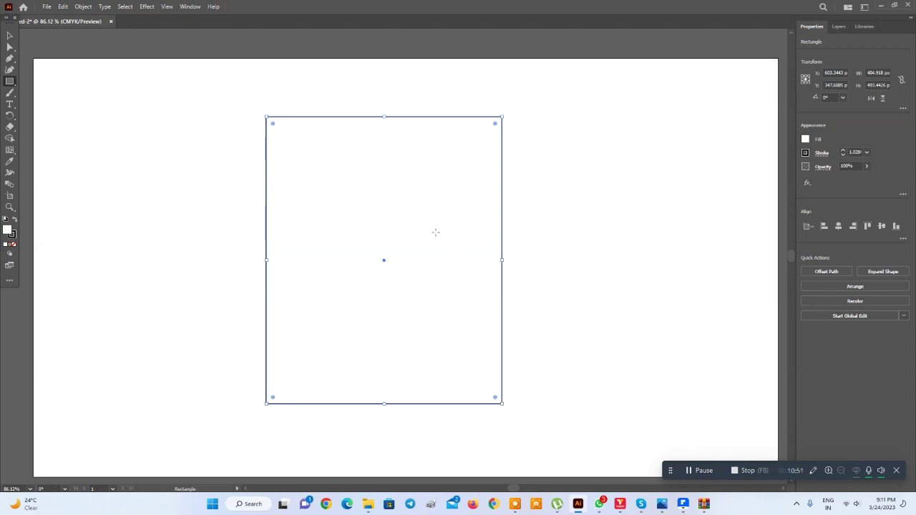
pyautogui.press('Delete')
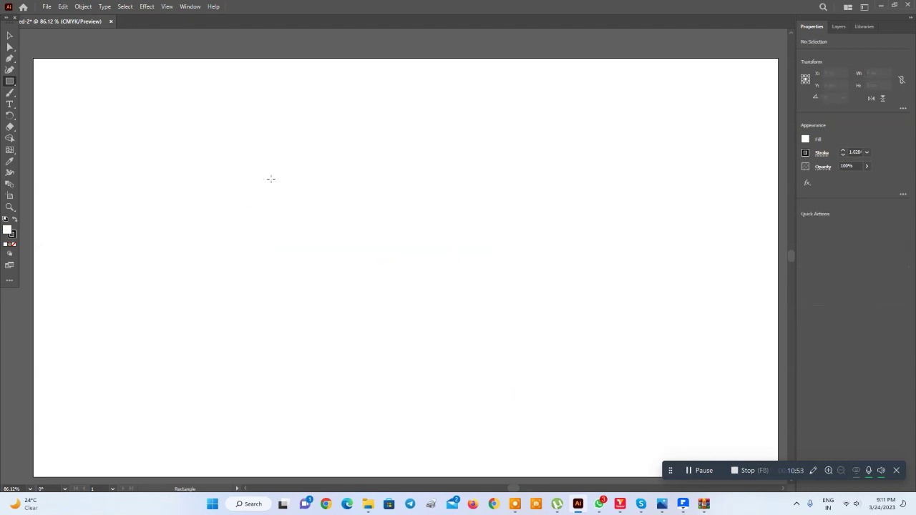
# Draw a large circle with the Ellipse tool and give it a solid yellow fill
pyautogui.click(9, 81)
pyautogui.click(33, 90)
pyautogui.moveTo(256, 97); pyautogui.dragTo(333, 174)
pyautogui.moveTo(447, 272); pyautogui.dragTo(539, 387)
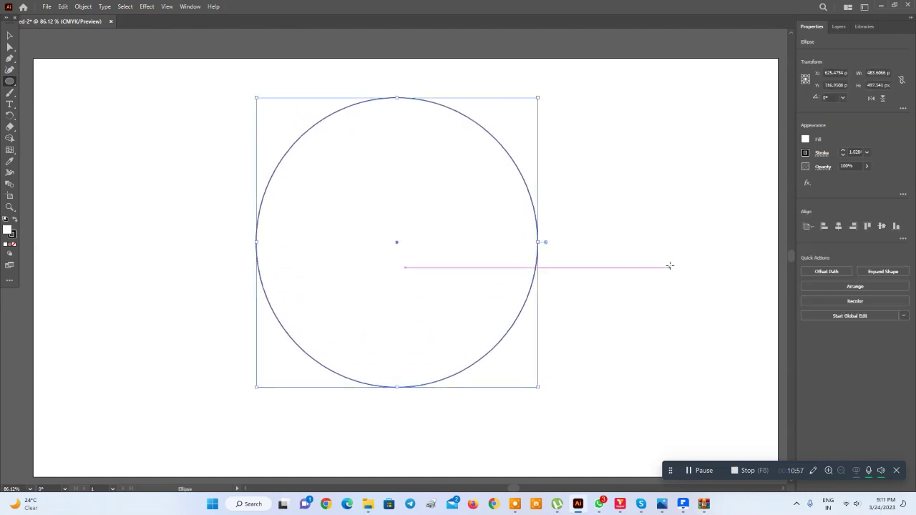
pyautogui.click(12, 150)
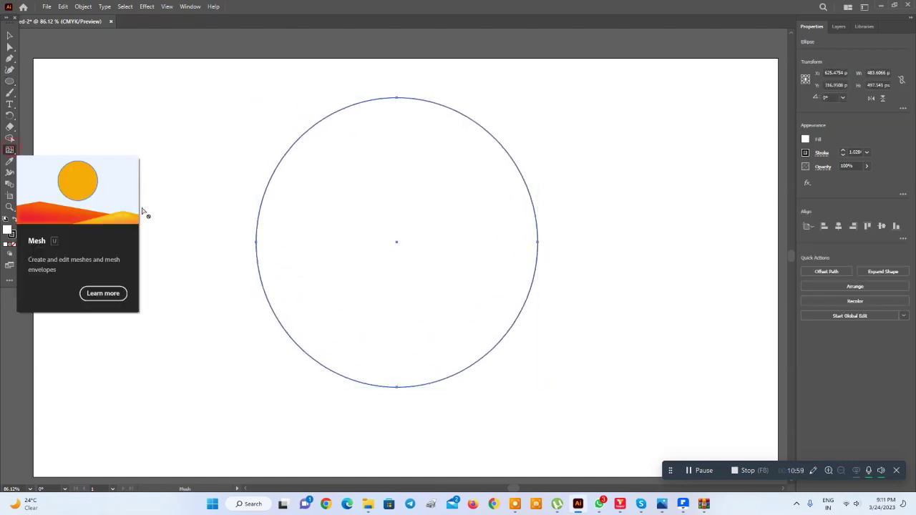
pyautogui.click(806, 139)
pyautogui.click(734, 174)
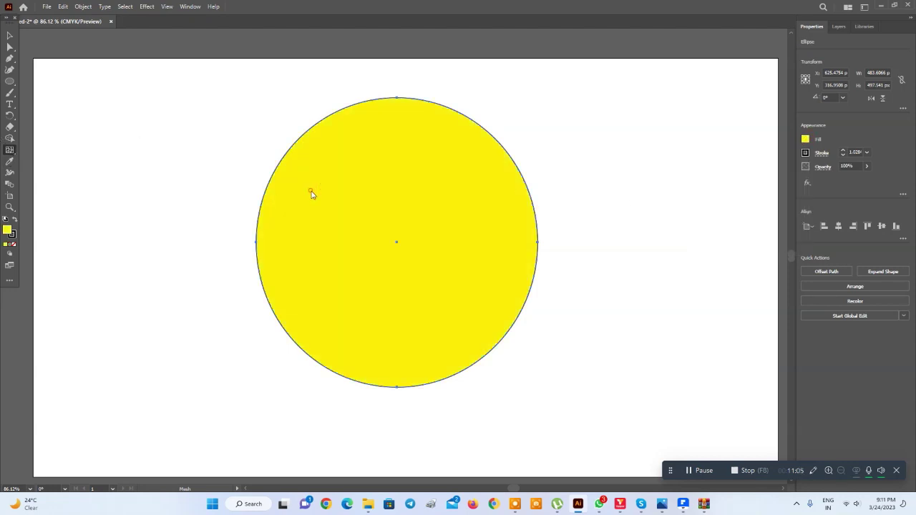
# Add about a dozen mesh lines across the yellow circle, then reselect it with the Selection tool
pyautogui.click(324, 122)
pyautogui.moveTo(325, 122); pyautogui.dragTo(352, 106)
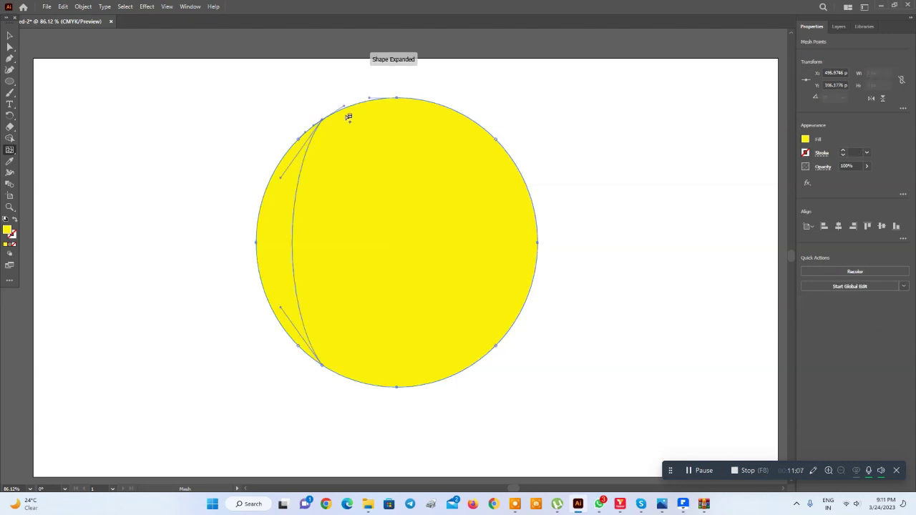
pyautogui.click(415, 99)
pyautogui.click(446, 107)
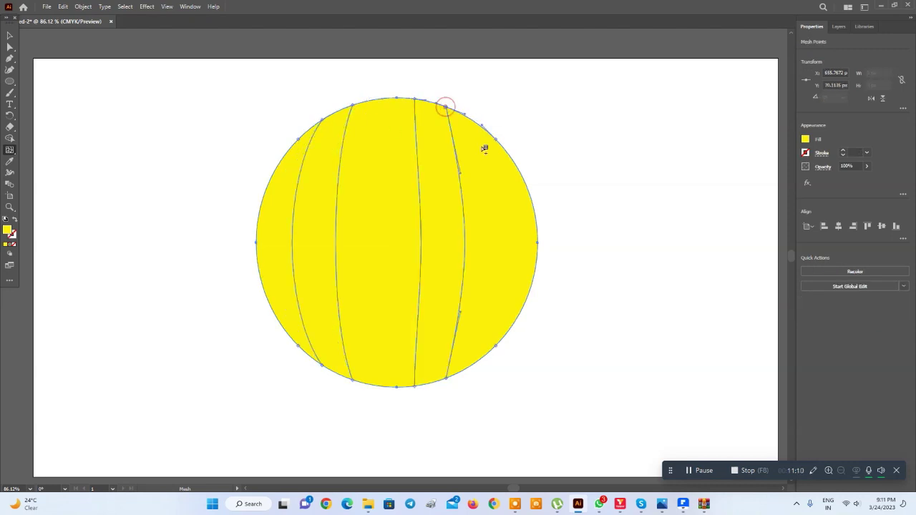
pyautogui.click(528, 194)
pyautogui.click(486, 131)
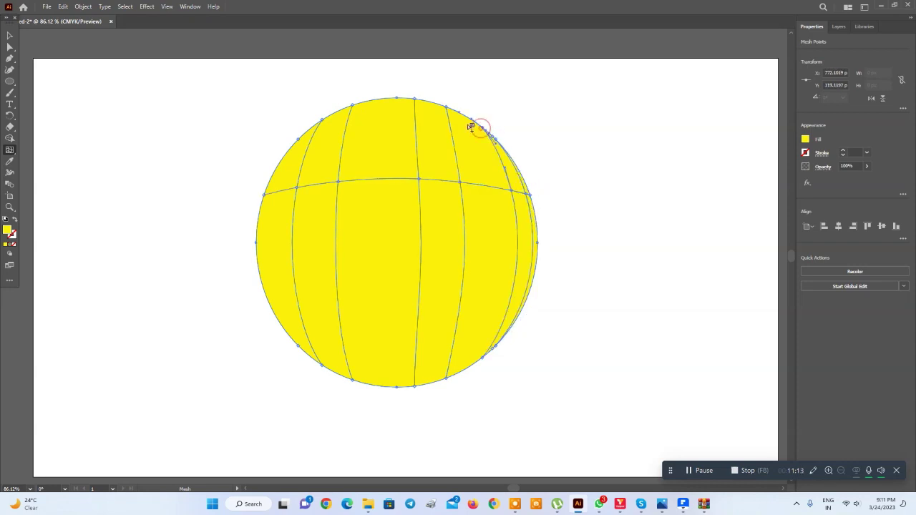
pyautogui.click(367, 101)
pyautogui.click(385, 384)
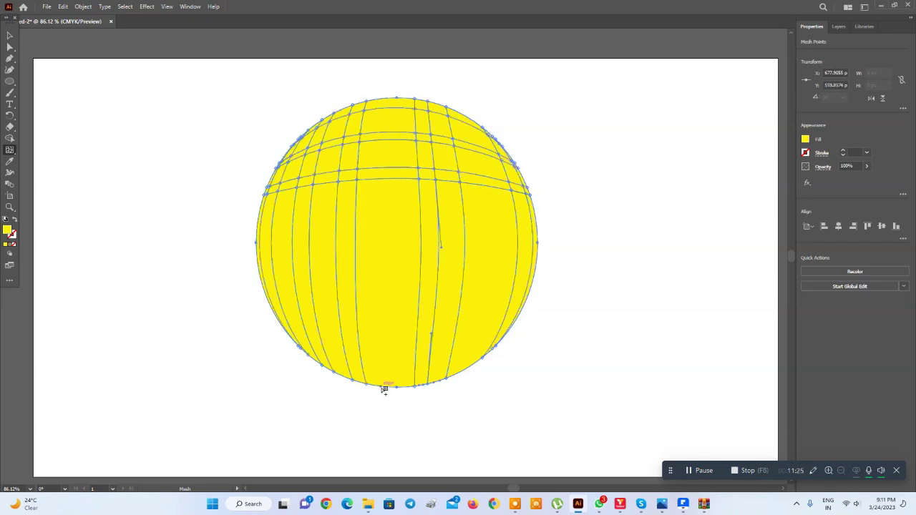
pyautogui.click(280, 327)
pyautogui.click(542, 248)
pyautogui.click(519, 172)
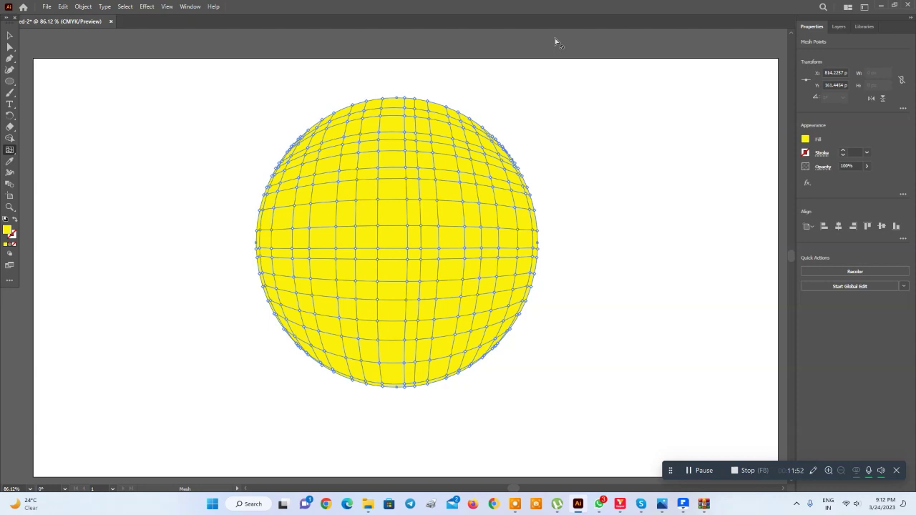
pyautogui.click(9, 35)
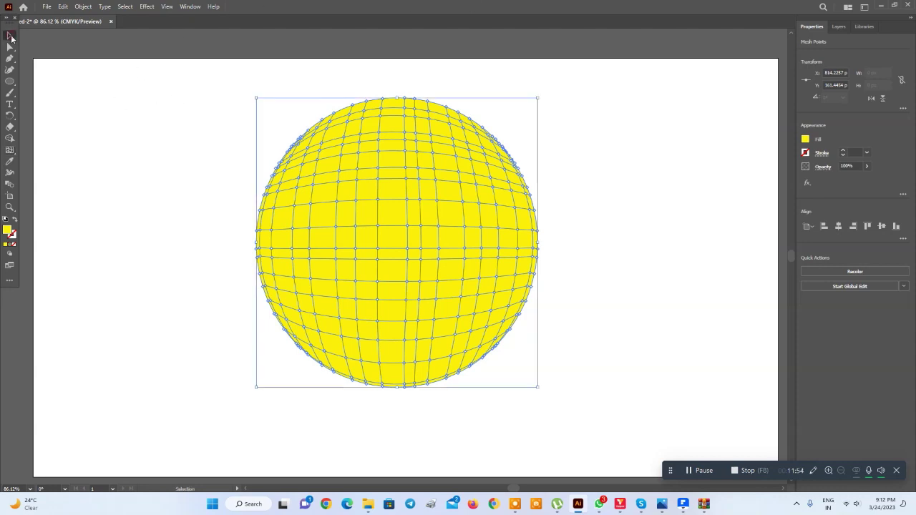
pyautogui.click(121, 110)
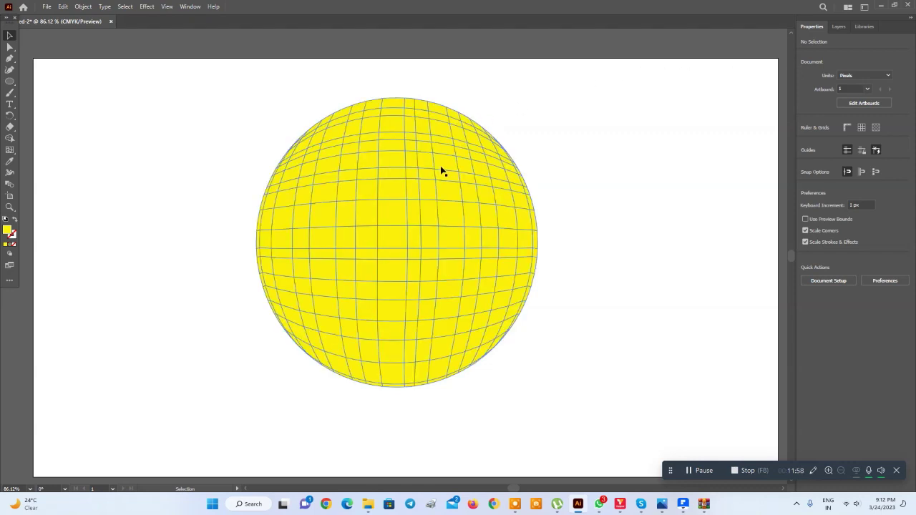
pyautogui.click(406, 201)
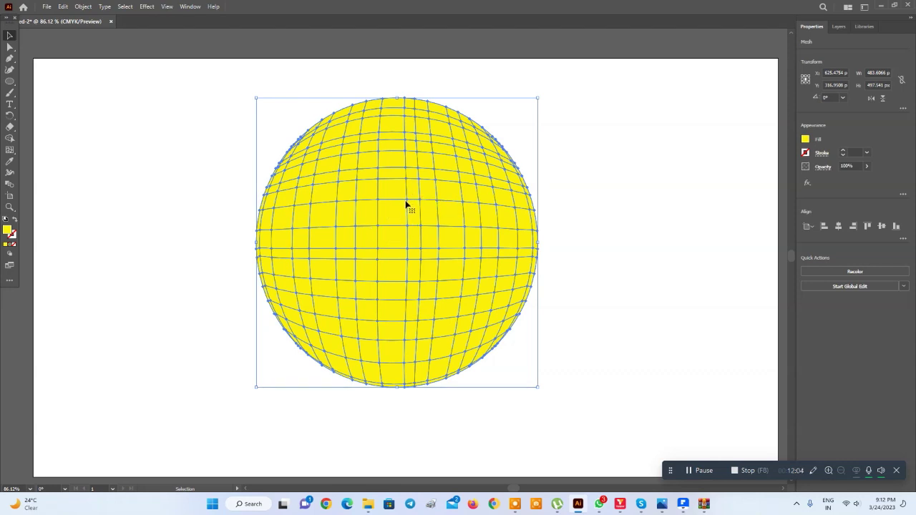
# Isolate the mesh and colour the point above the circle's centre red
pyautogui.doubleClick(406, 201)
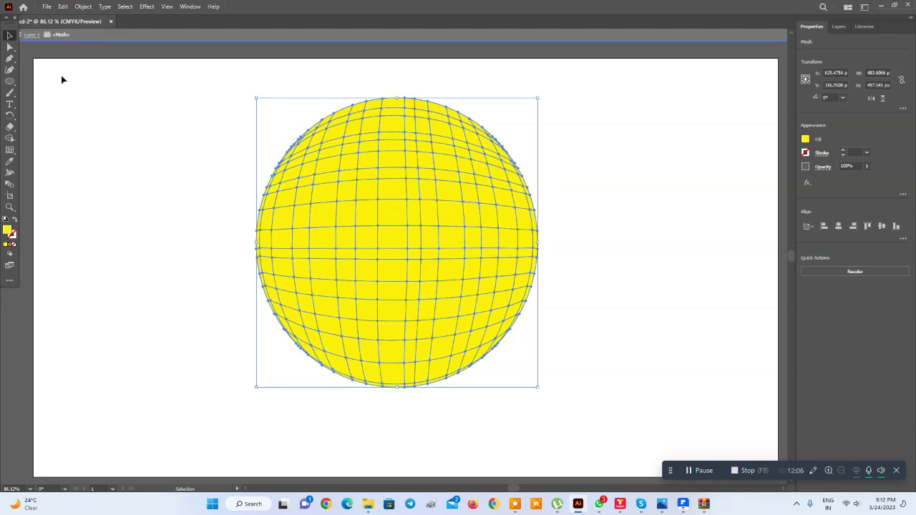
pyautogui.click(10, 46)
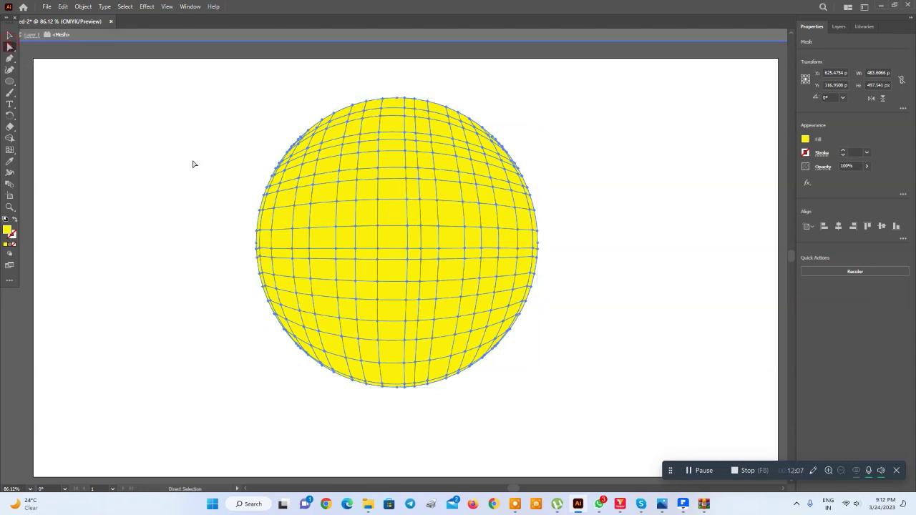
pyautogui.click(407, 198)
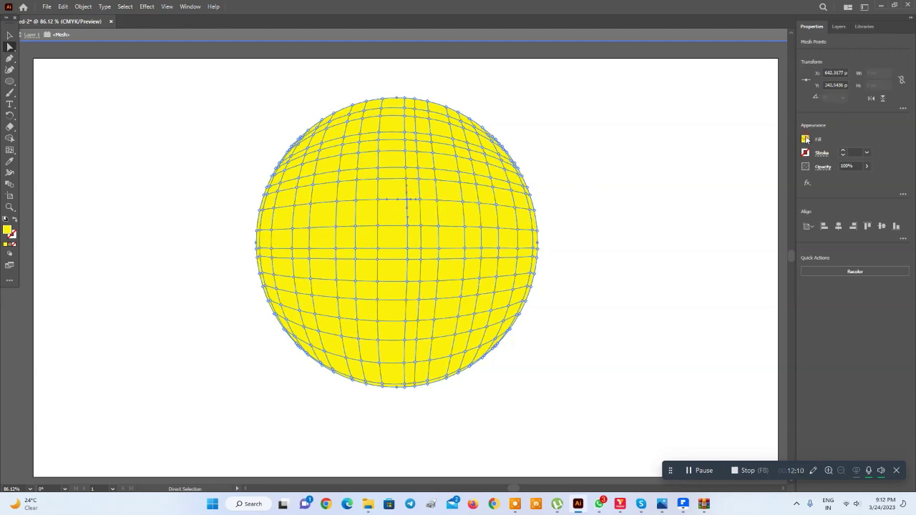
pyautogui.click(806, 140)
pyautogui.click(729, 174)
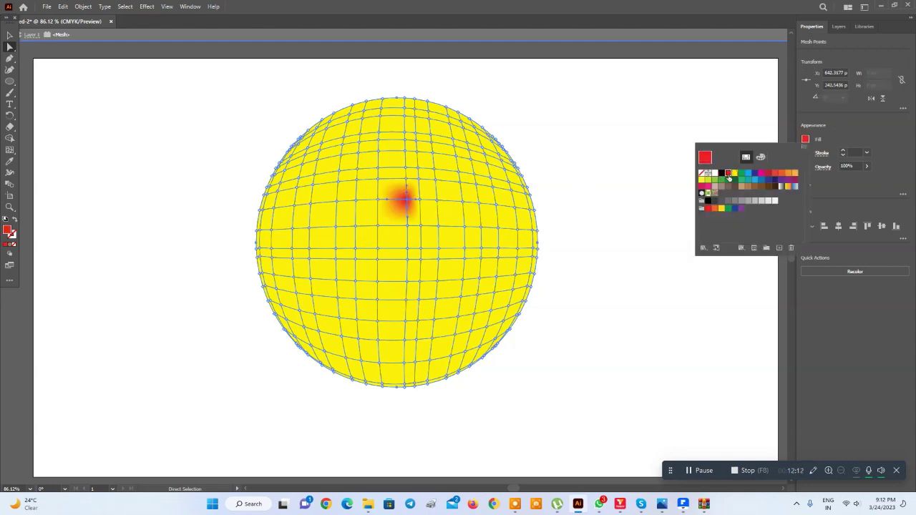
pyautogui.click(661, 93)
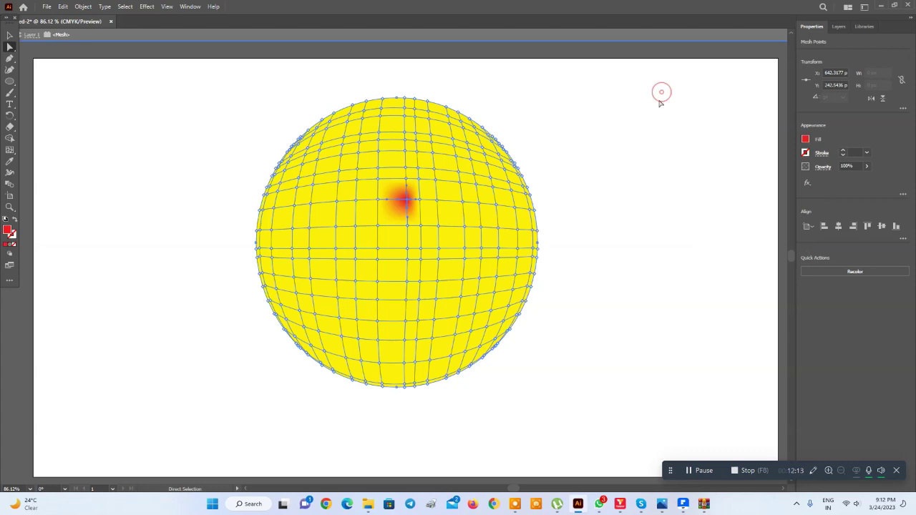
# Colour the point below the centre green and the bottom centre-line point magenta
pyautogui.click(407, 281)
pyautogui.click(806, 140)
pyautogui.click(743, 175)
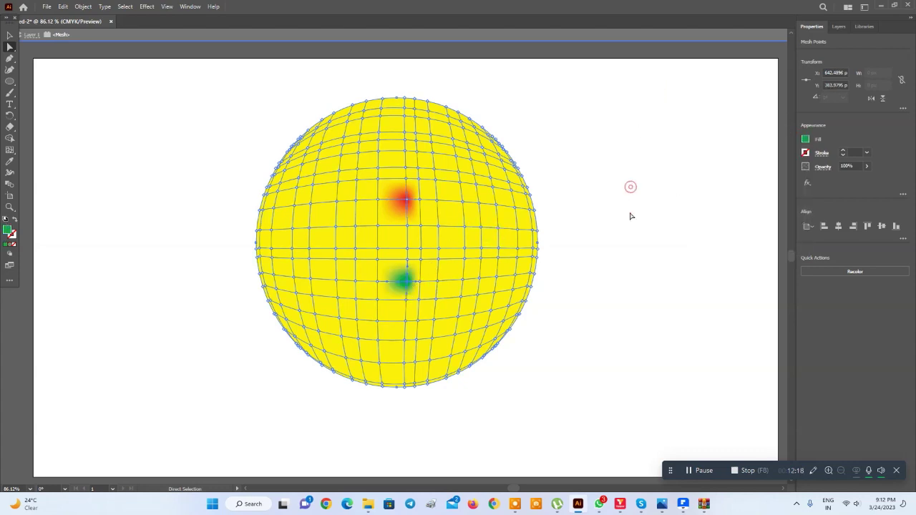
pyautogui.click(631, 189)
pyautogui.click(406, 386)
pyautogui.click(806, 140)
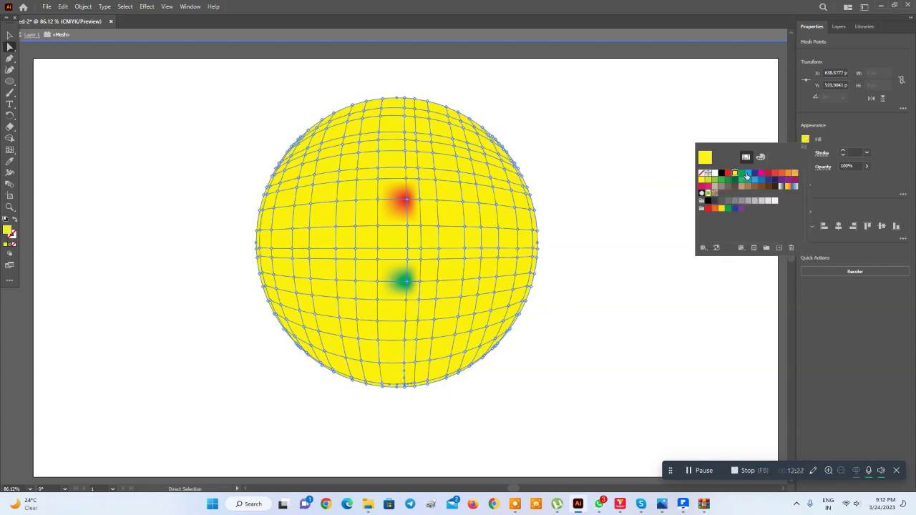
pyautogui.click(761, 179)
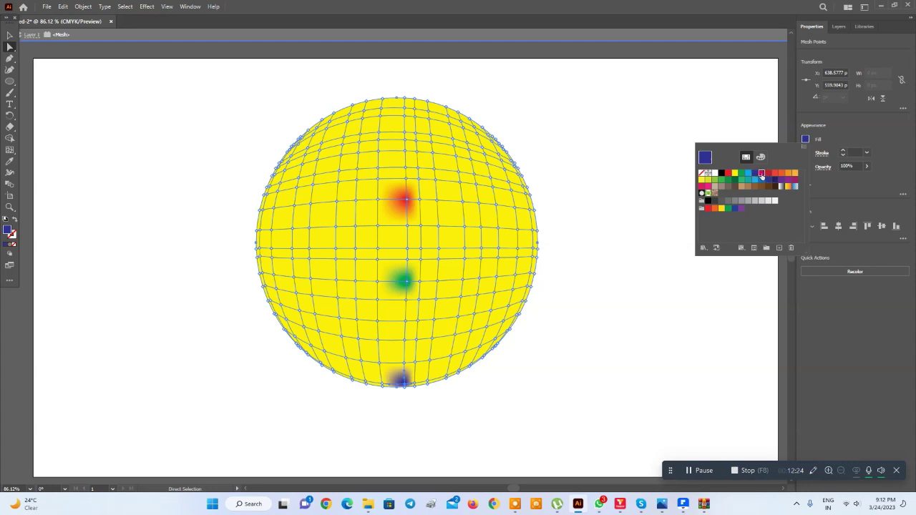
pyautogui.click(762, 173)
# Deselect and reselect the mesh to preview the red, green and magenta colour spots
pyautogui.click(644, 256)
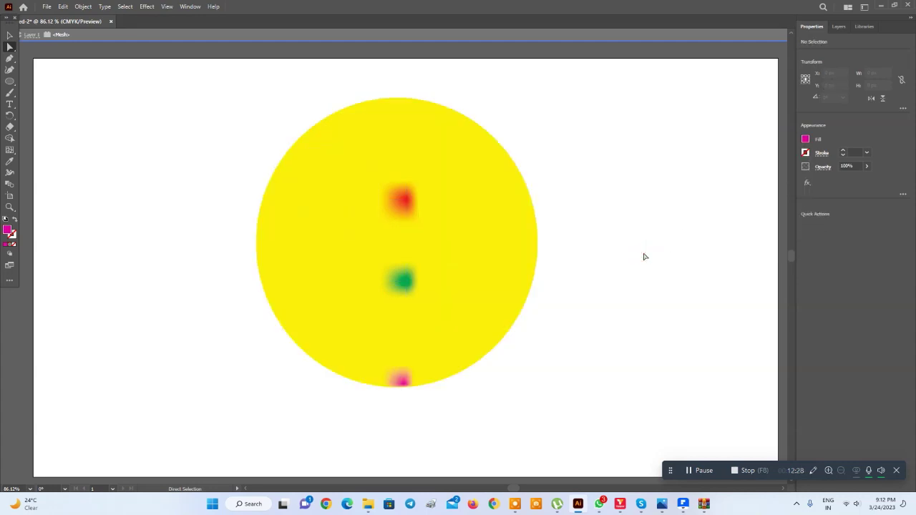
pyautogui.click(294, 199)
pyautogui.click(687, 315)
pyautogui.click(497, 190)
pyautogui.click(763, 327)
pyautogui.click(290, 199)
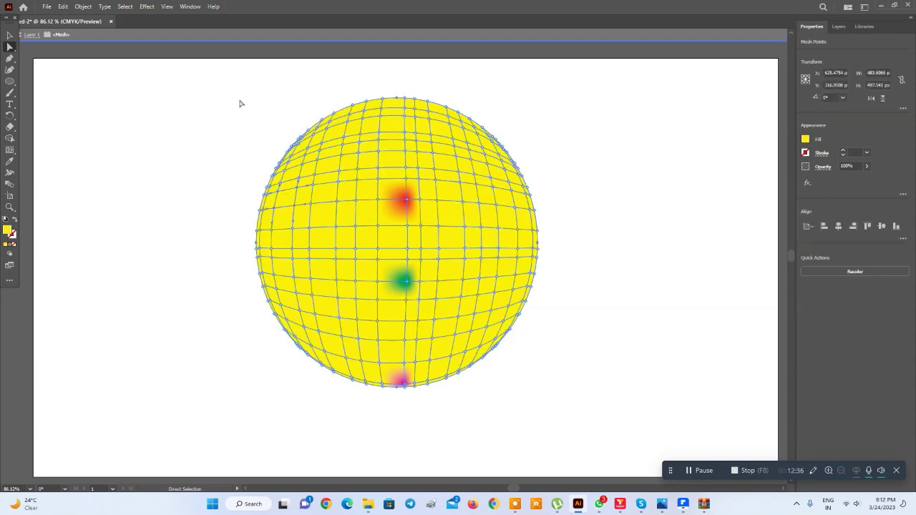
# Marquee-select the upper-half mesh points and colour them red
pyautogui.moveTo(240, 101); pyautogui.dragTo(539, 247)
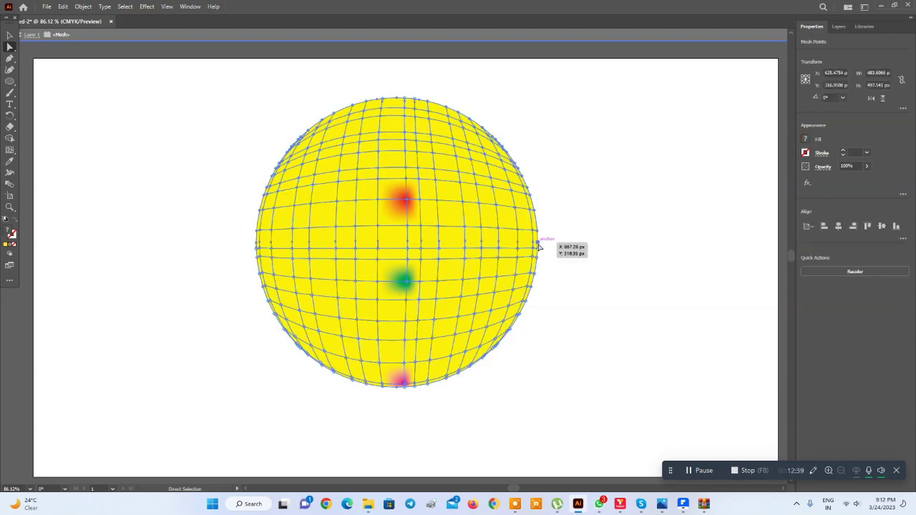
pyautogui.click(807, 140)
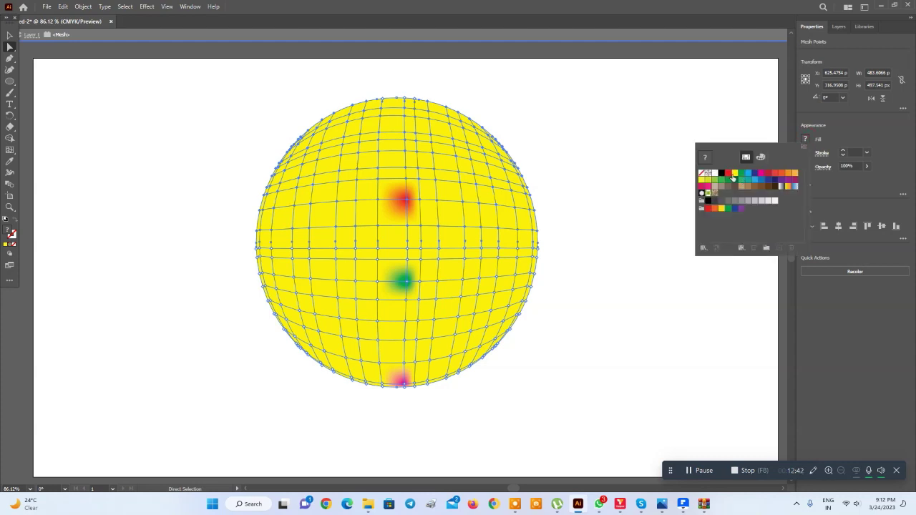
pyautogui.click(728, 174)
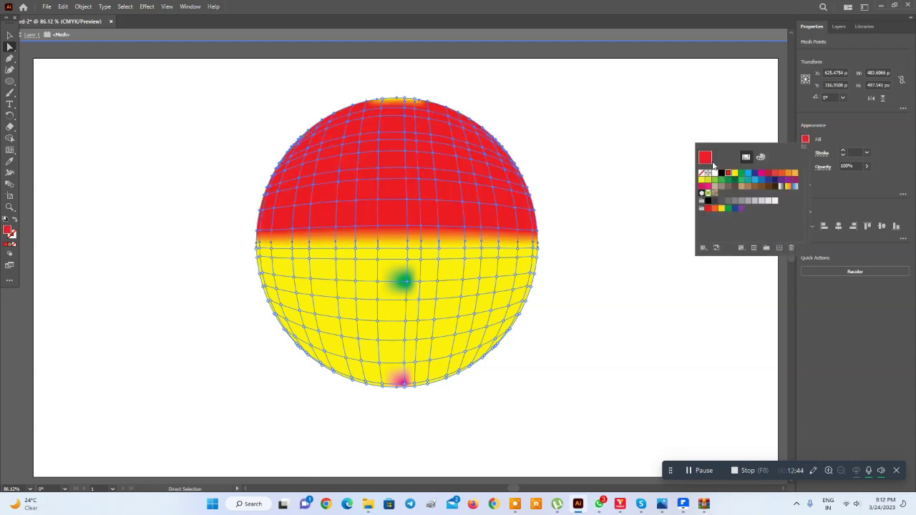
pyautogui.click(256, 323)
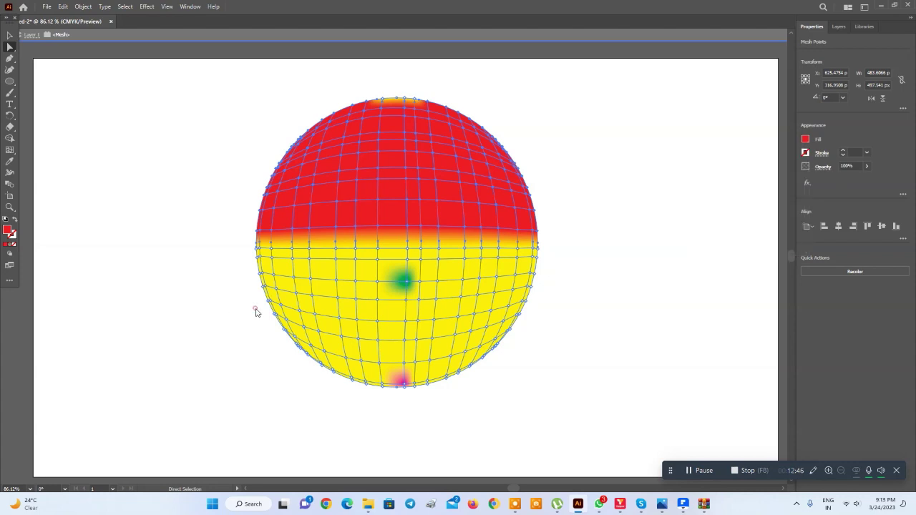
pyautogui.click(517, 378)
# Select the lower rows of mesh points and colour them blue
pyautogui.moveTo(528, 368); pyautogui.dragTo(461, 326)
pyautogui.moveTo(563, 371); pyautogui.dragTo(205, 321)
pyautogui.click(805, 139)
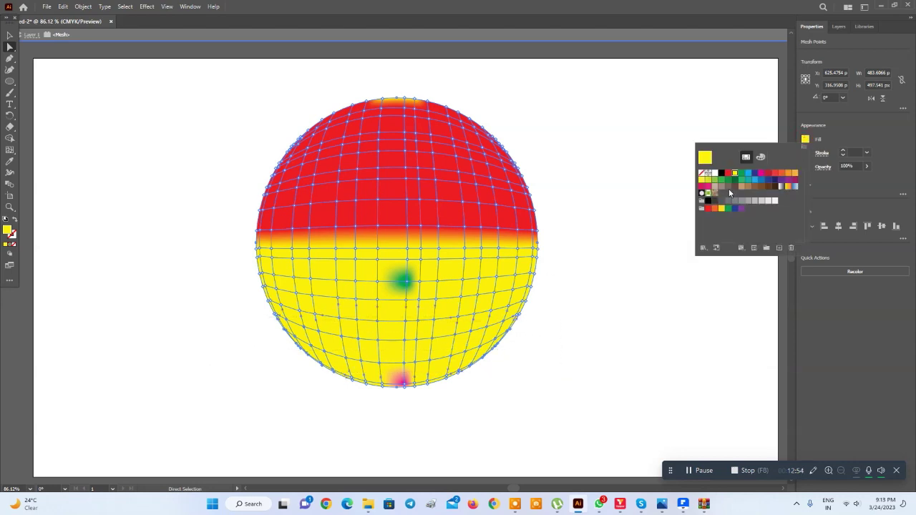
pyautogui.click(747, 175)
pyautogui.click(575, 326)
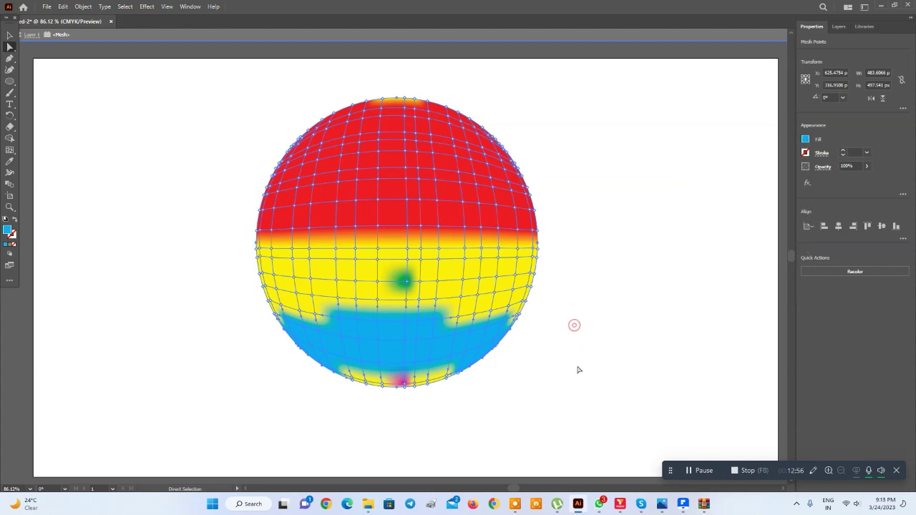
# Colour the bottom row of mesh points magenta, then select the remaining yellow band
pyautogui.moveTo(470, 407)
pyautogui.mouseDown()
pyautogui.moveTo(354, 388)
pyautogui.moveTo(337, 374)
pyautogui.mouseUp()
pyautogui.click(804, 140)
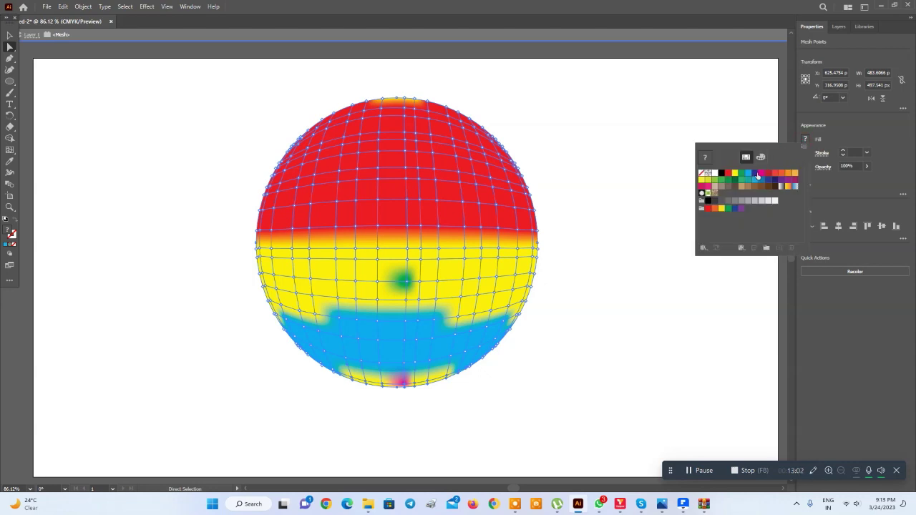
pyautogui.click(758, 175)
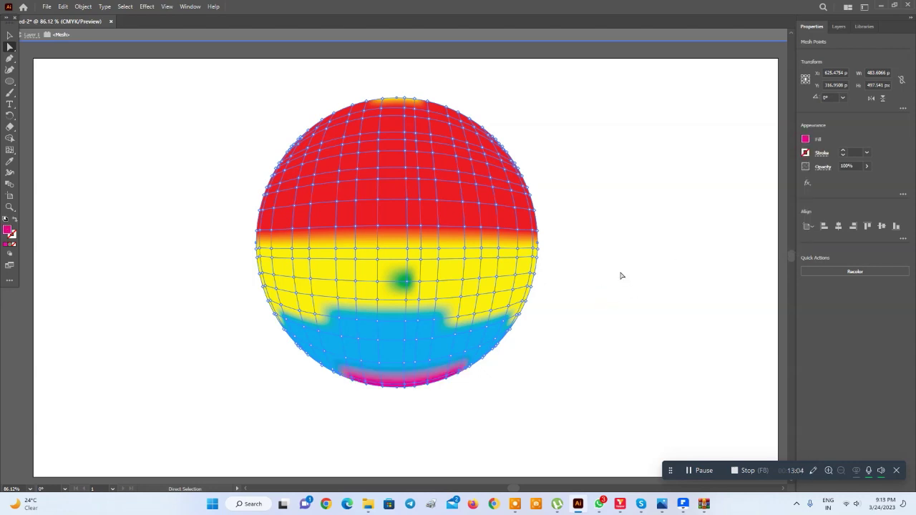
pyautogui.moveTo(621, 276); pyautogui.dragTo(181, 257)
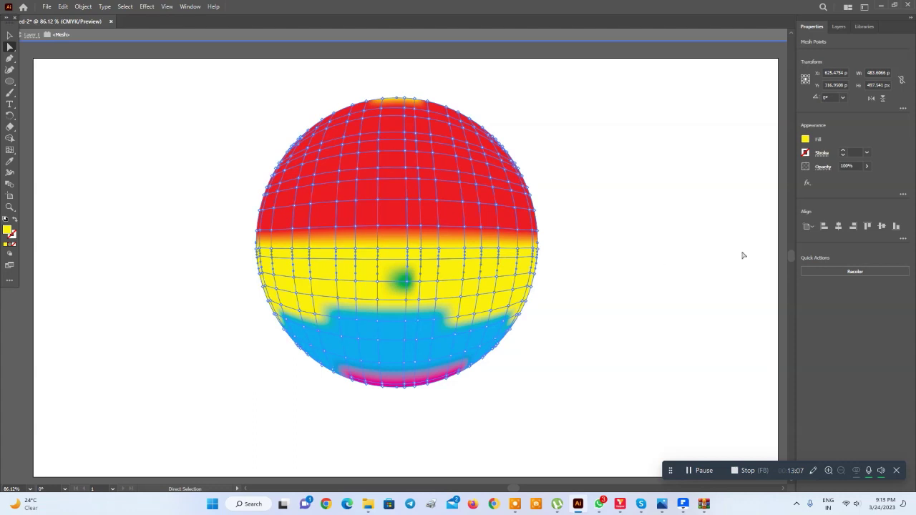
pyautogui.click(806, 139)
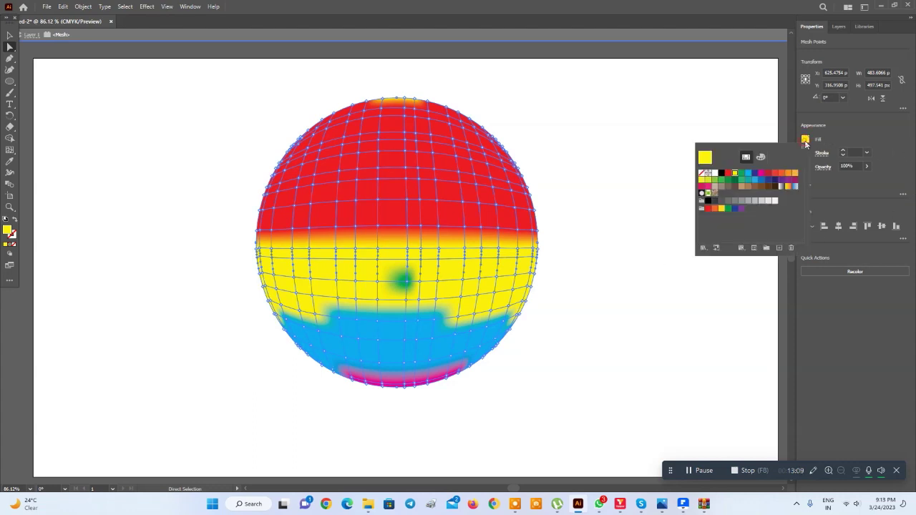
# Colour the selected yellow-band mesh points cyan, then deselect them
pyautogui.click(748, 175)
pyautogui.click(748, 175)
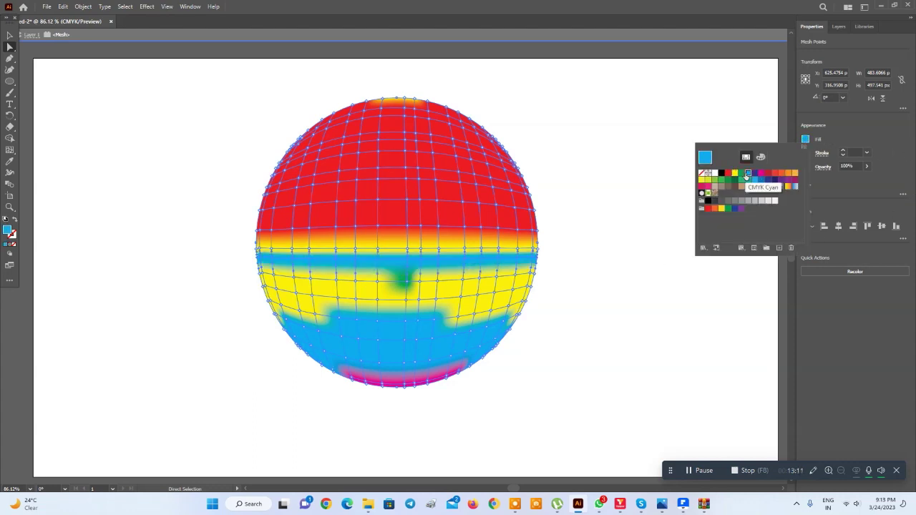
pyautogui.click(654, 132)
# Fill the yellow band's side mesh points dark green and preview the result
pyautogui.moveTo(582, 297); pyautogui.dragTo(190, 285)
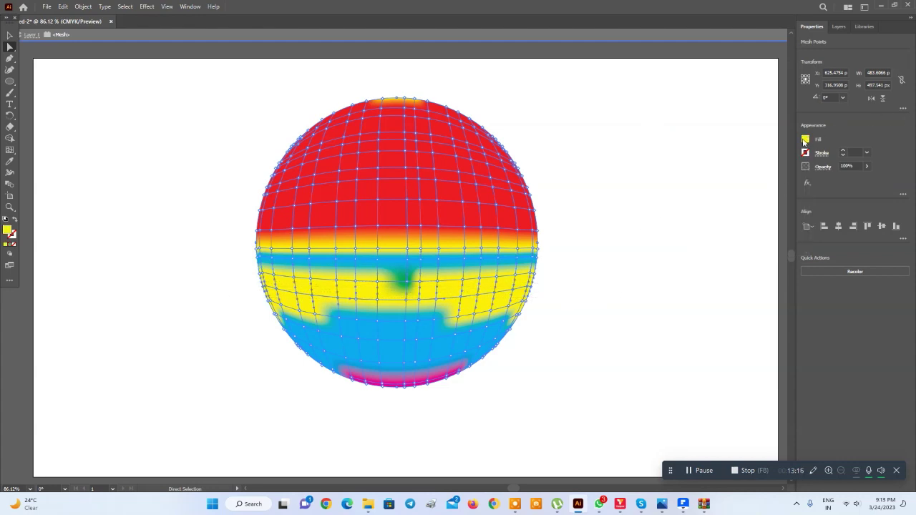
pyautogui.click(805, 140)
pyautogui.click(735, 181)
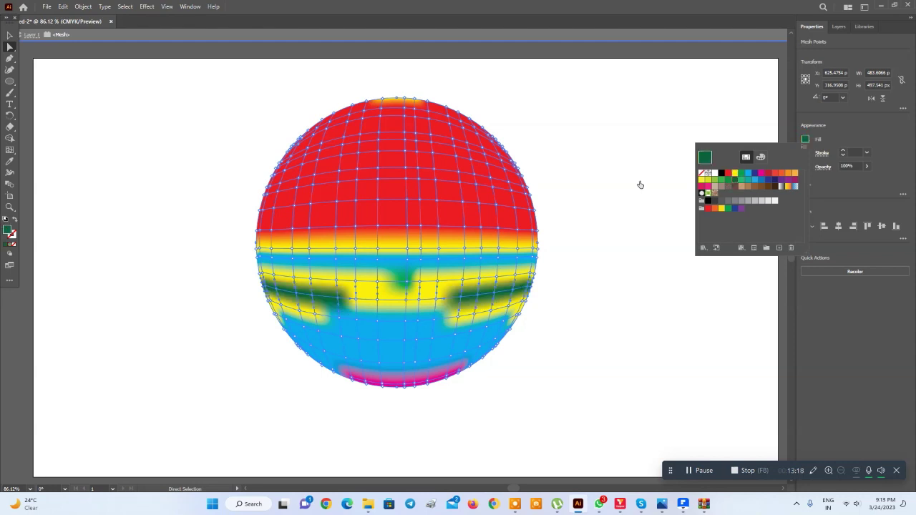
pyautogui.click(636, 185)
pyautogui.click(666, 273)
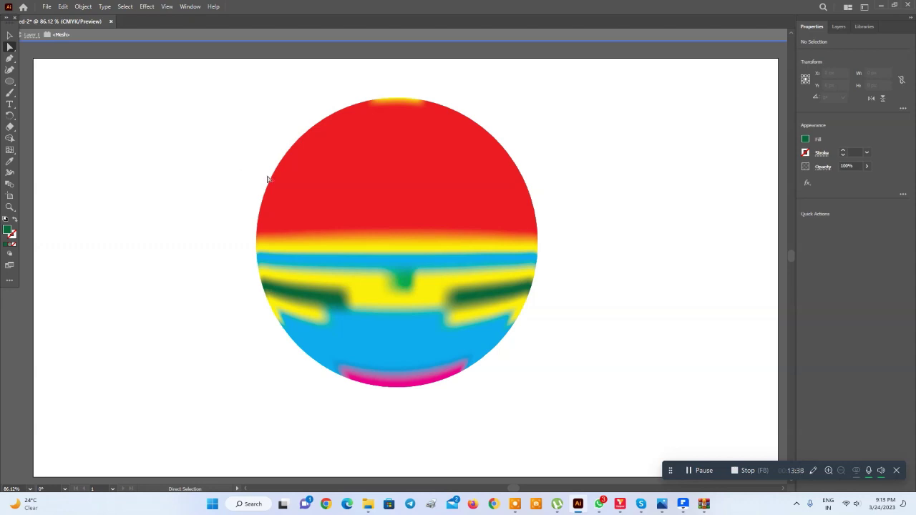
pyautogui.click(303, 166)
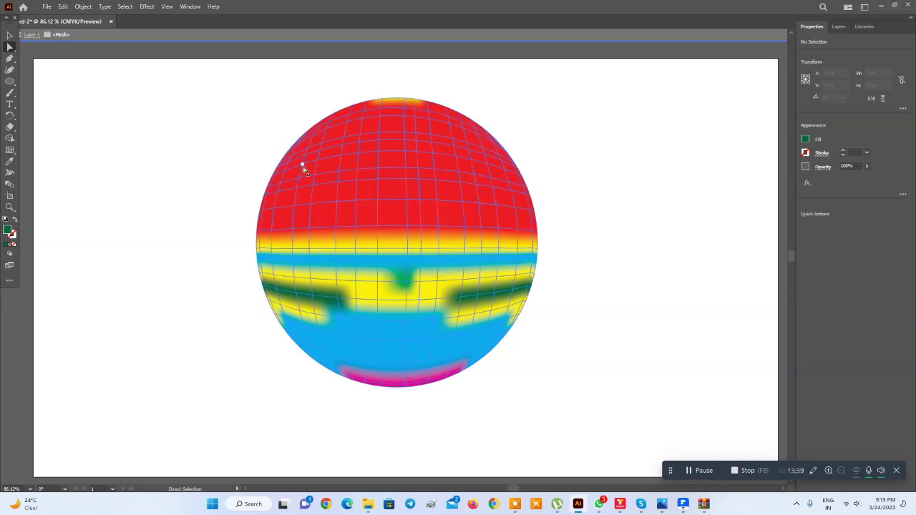
pyautogui.click(156, 181)
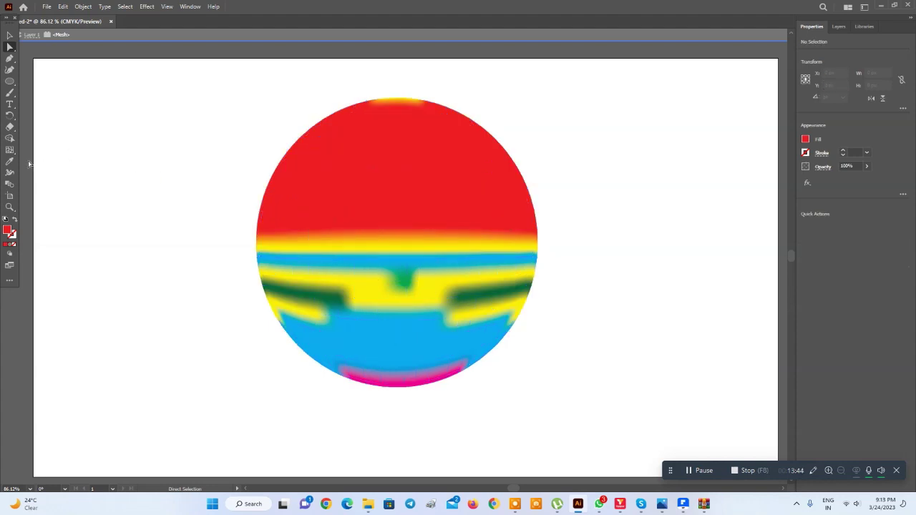
pyautogui.scroll(1, 28, 164)
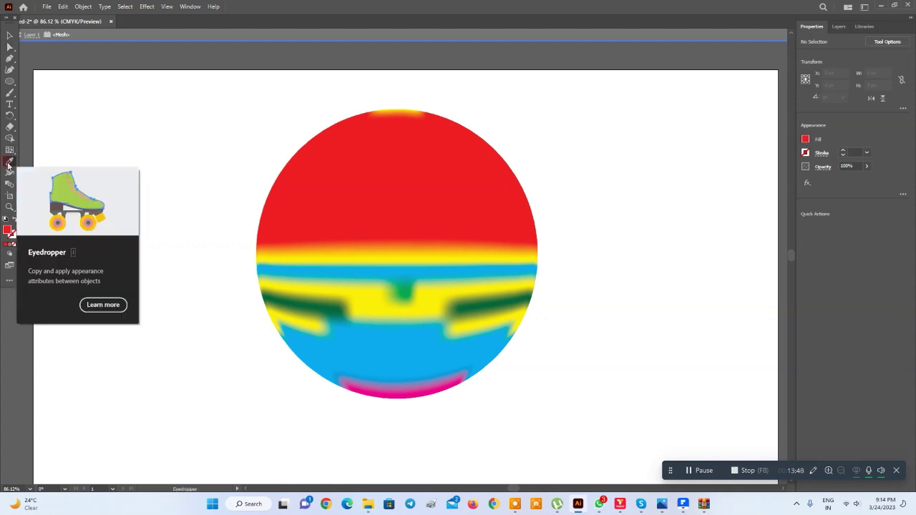
# Place the swami-01 image from Downloads at the artboard's top-left corner
pyautogui.click(8, 164)
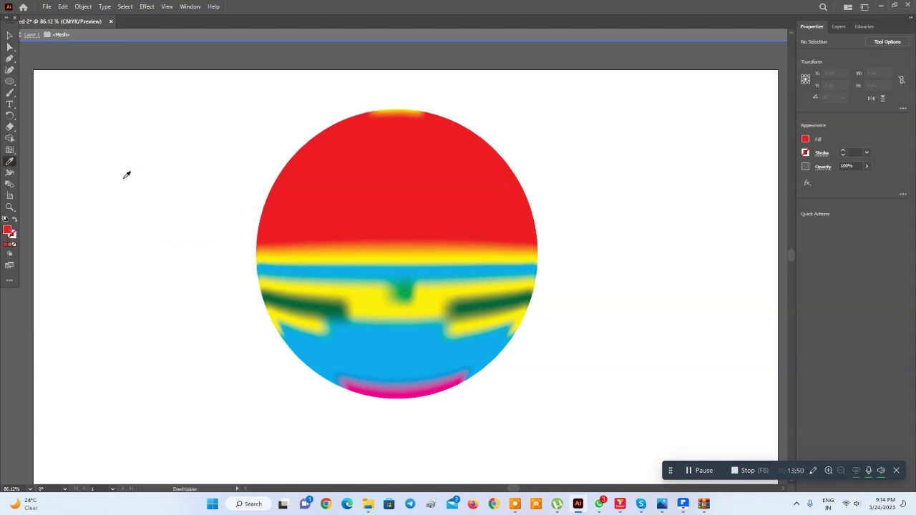
pyautogui.click(46, 6)
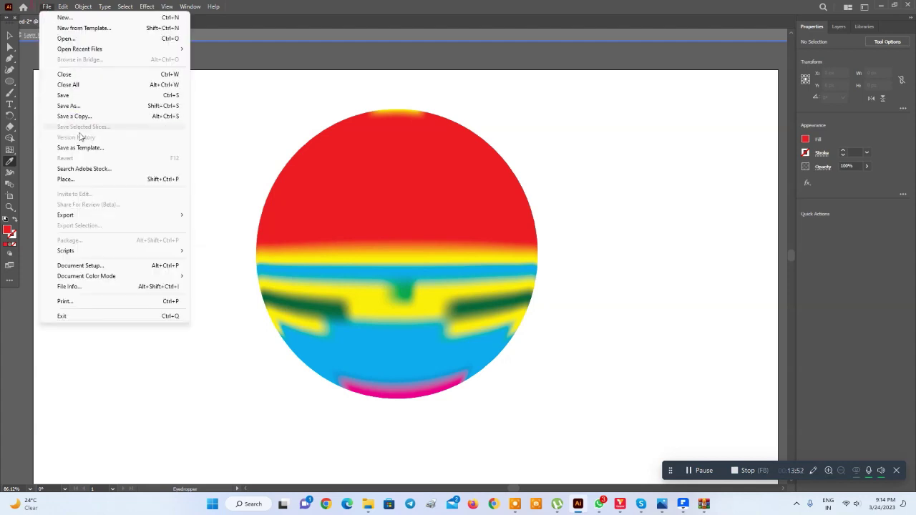
pyautogui.click(72, 179)
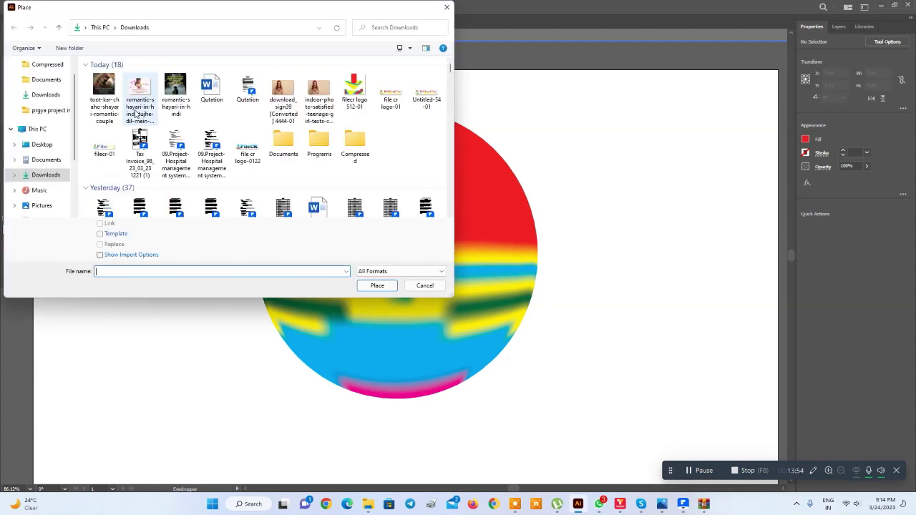
pyautogui.scroll(-2, 272, 178)
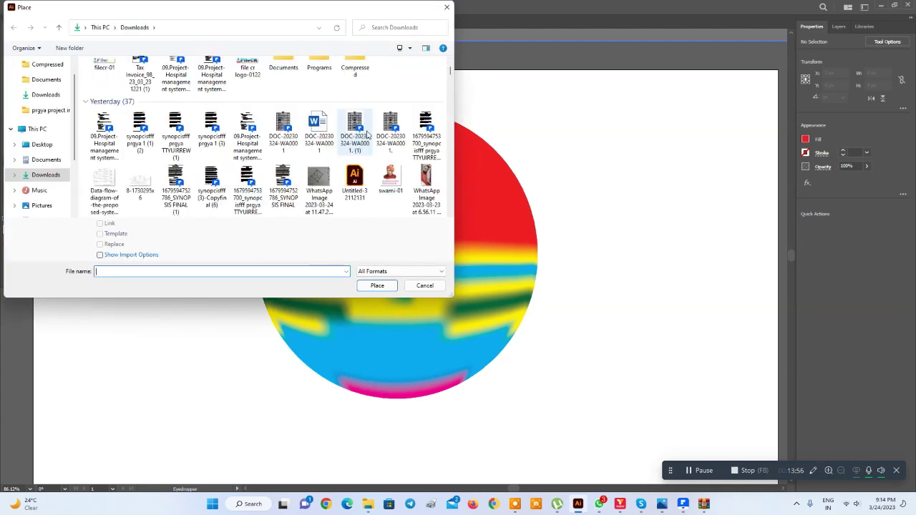
pyautogui.click(390, 179)
pyautogui.click(383, 285)
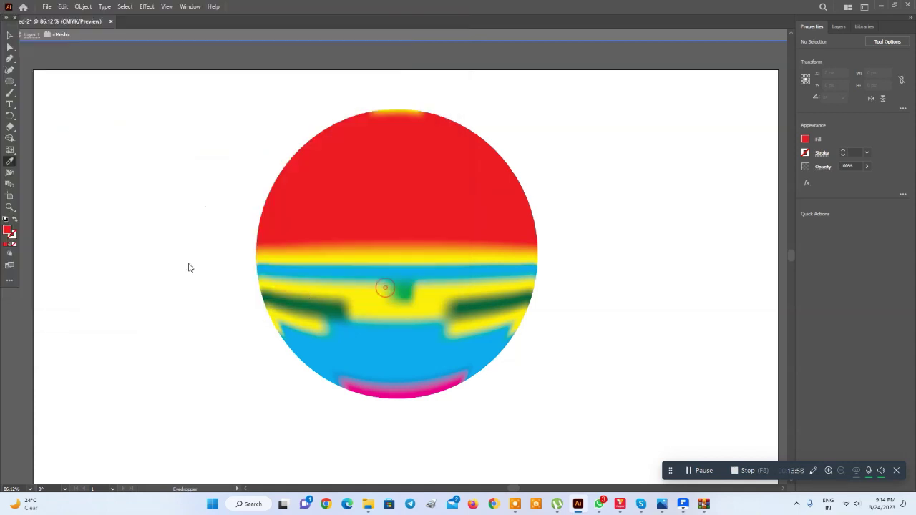
pyautogui.moveTo(45, 104); pyautogui.dragTo(187, 245)
# Select the whole mesh circle with the Selection tool
pyautogui.press('i')
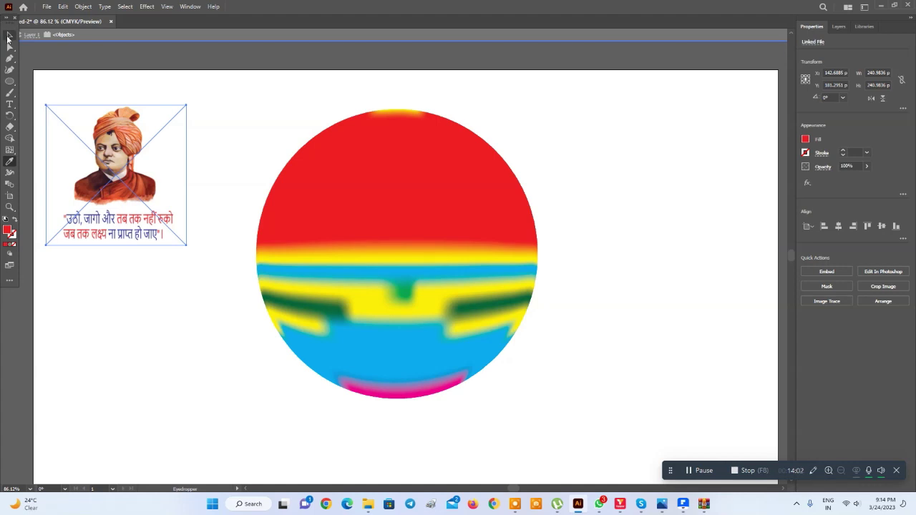
pyautogui.click(10, 35)
pyautogui.moveTo(258, 97); pyautogui.dragTo(529, 330)
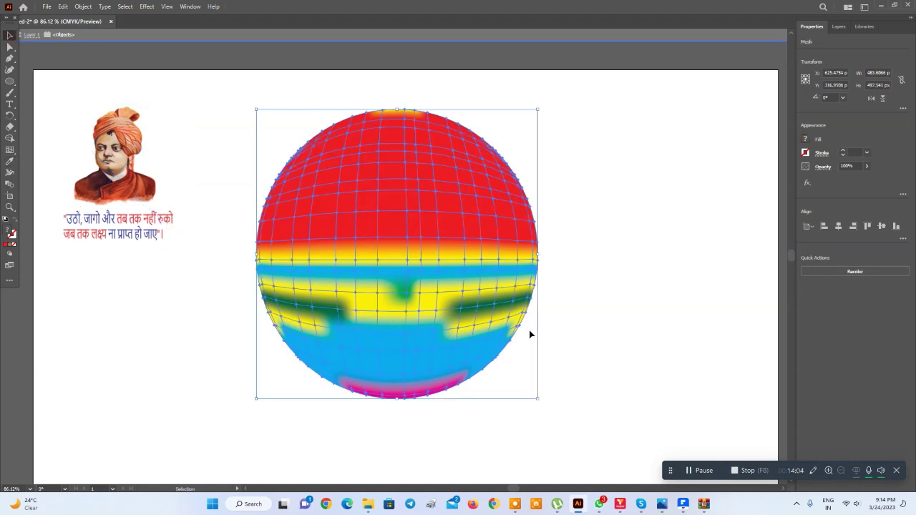
# Delete the mesh circle and draw a rectangle in the artboard's centre
pyautogui.press('Delete')
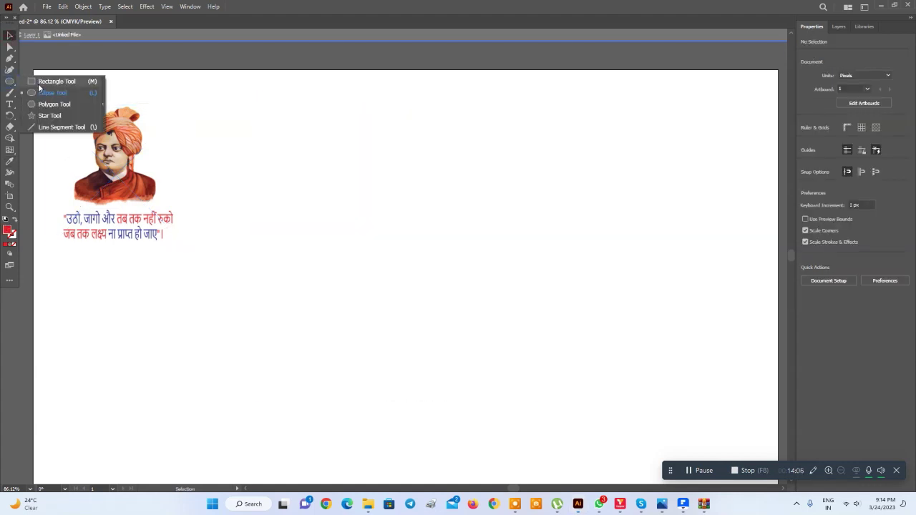
pyautogui.moveTo(9, 81); pyautogui.dragTo(39, 82)
pyautogui.moveTo(326, 190); pyautogui.dragTo(564, 383)
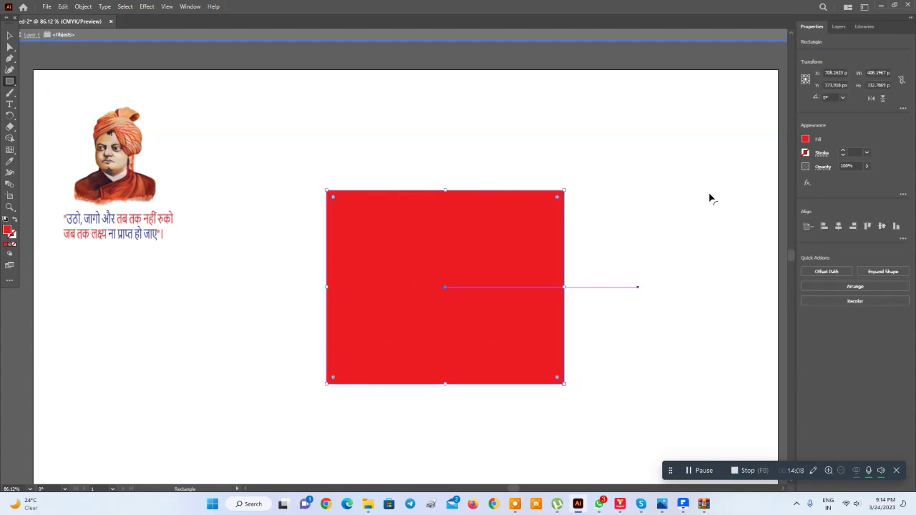
# Fill the rectangle with eyedropper colours from the portrait's skin, turban, background and quote text
pyautogui.click(9, 162)
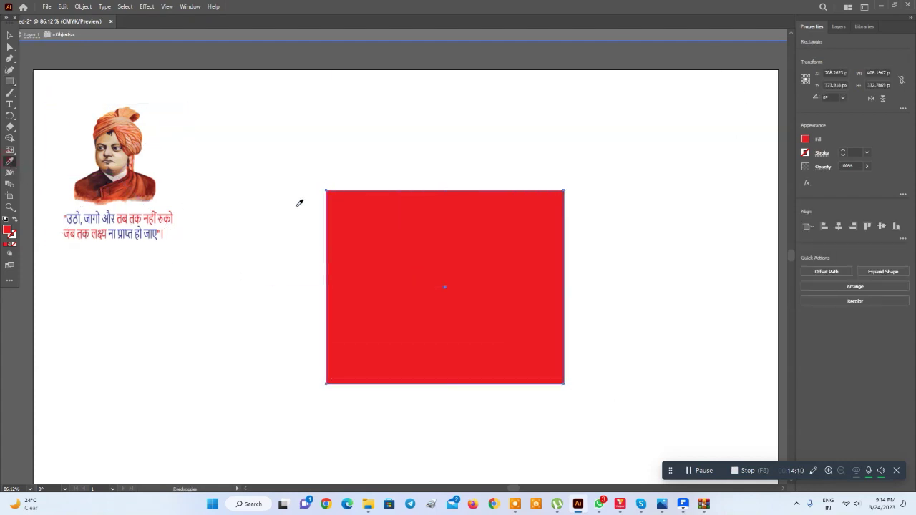
pyautogui.click(119, 157)
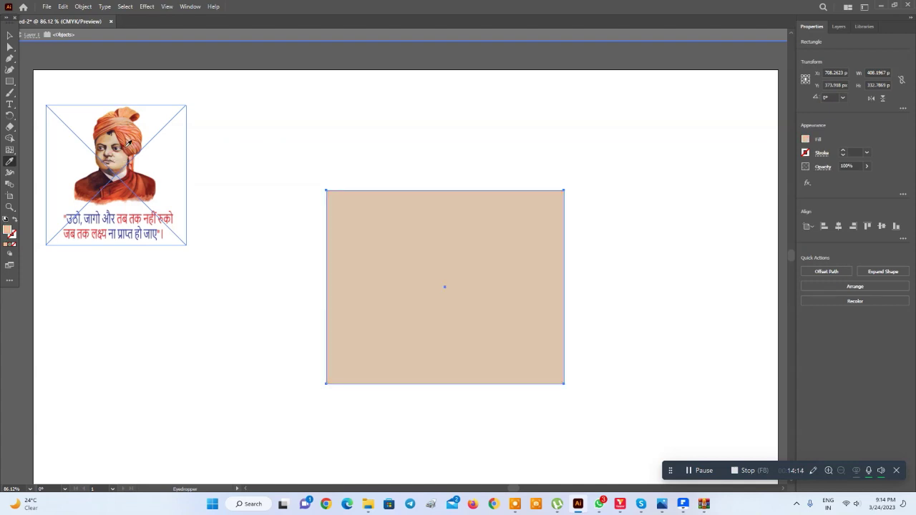
pyautogui.click(126, 146)
pyautogui.click(123, 123)
pyautogui.click(116, 124)
pyautogui.click(108, 235)
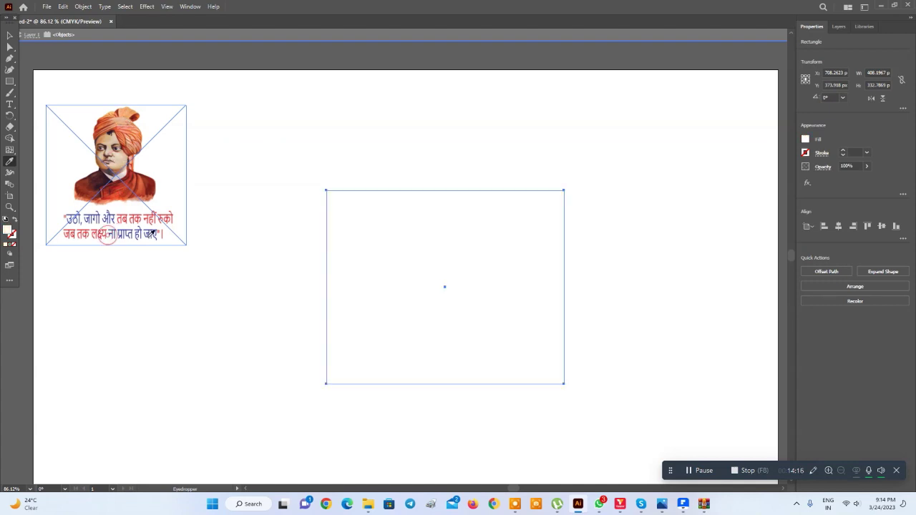
pyautogui.click(145, 234)
pyautogui.click(116, 234)
pyautogui.click(111, 215)
pyautogui.click(140, 218)
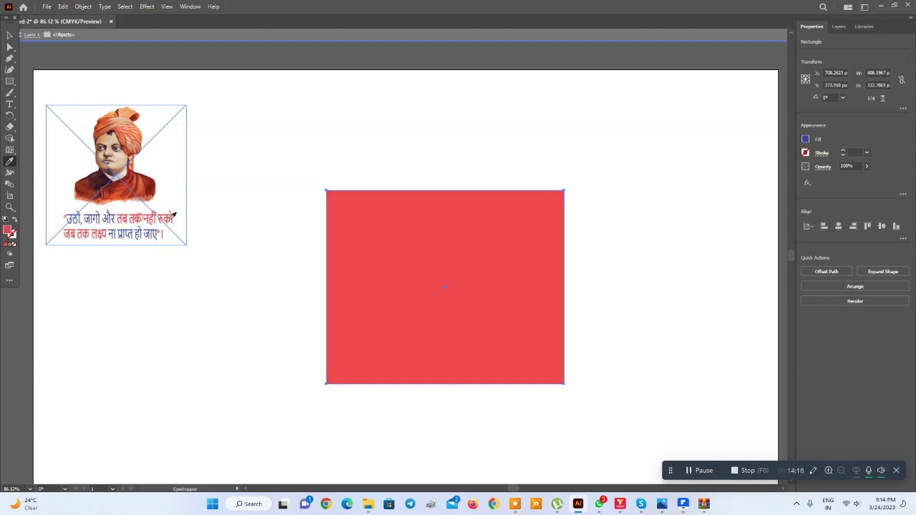
pyautogui.click(183, 219)
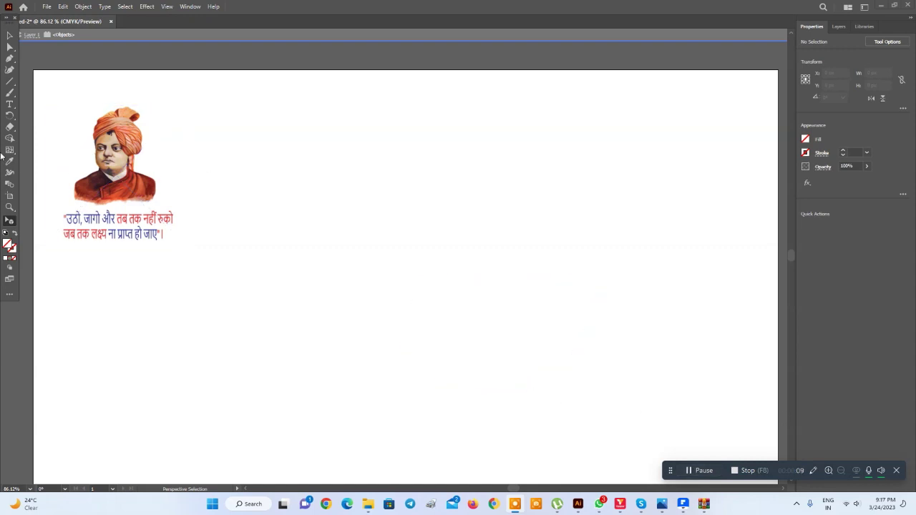
# Choose the Mesh Tool (U) from the Gradient tool flyout
pyautogui.click(10, 150)
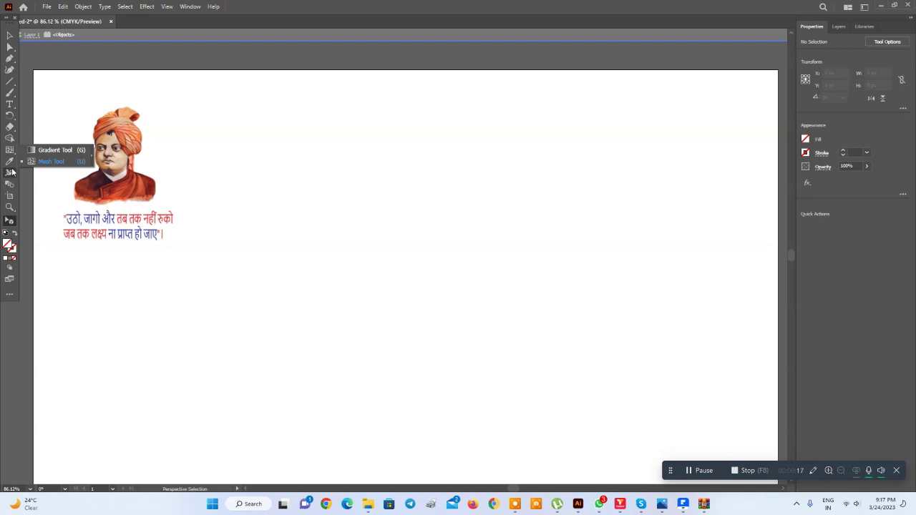
pyautogui.click(6, 174)
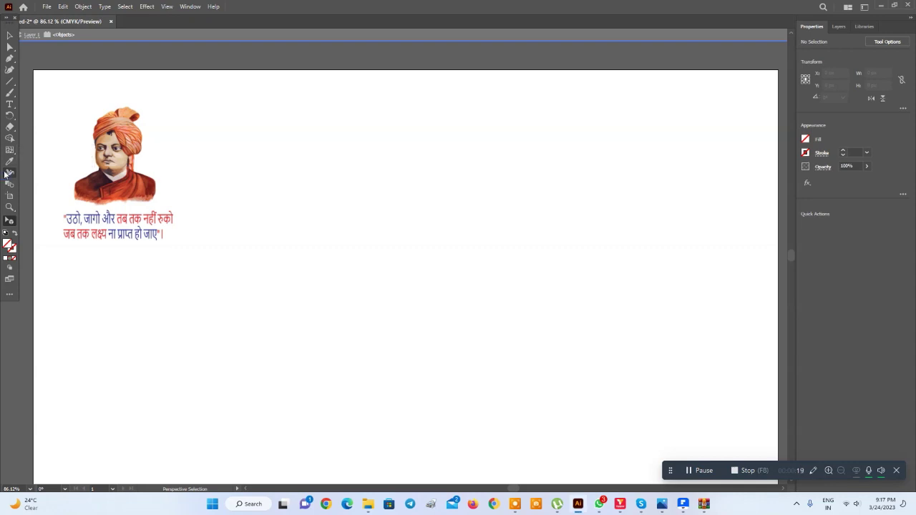